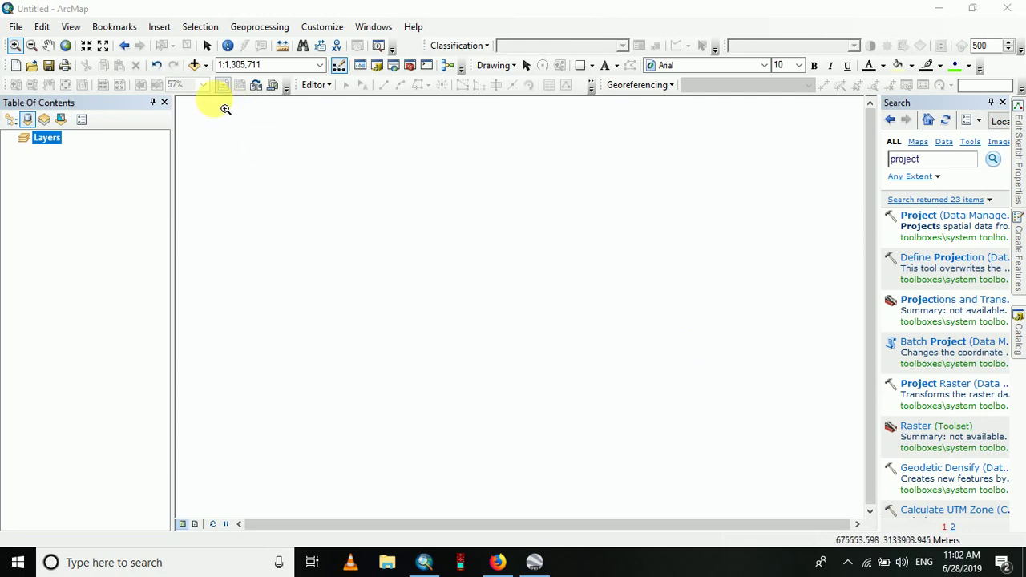
Step: Focus ArcMap and select the Layers data frame in the Table of Contents
{"action": "left_click", "coordinate": [44, 141]}
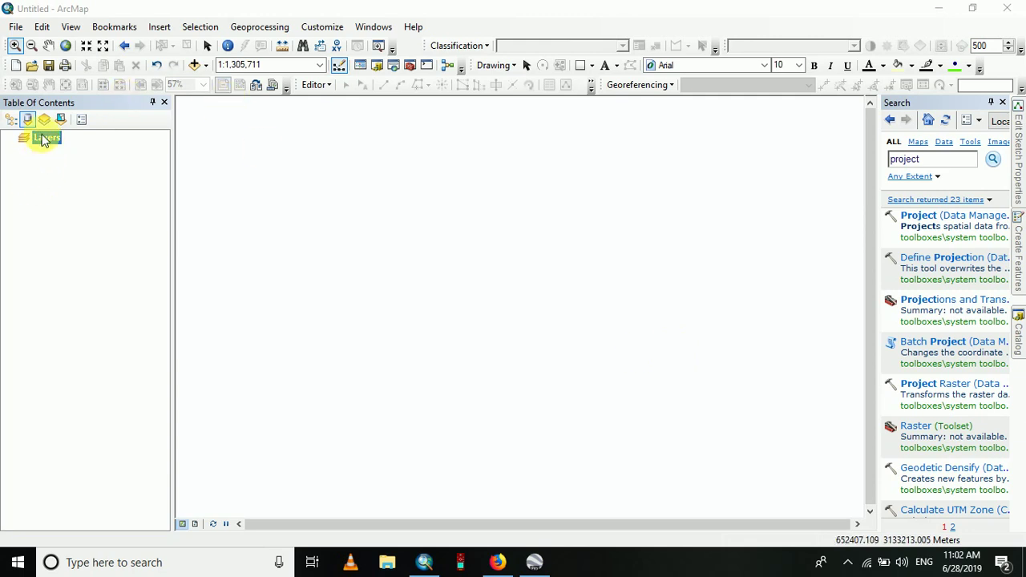
{"action": "left_click", "coordinate": [44, 141]}
{"action": "right_click", "coordinate": [44, 140]}
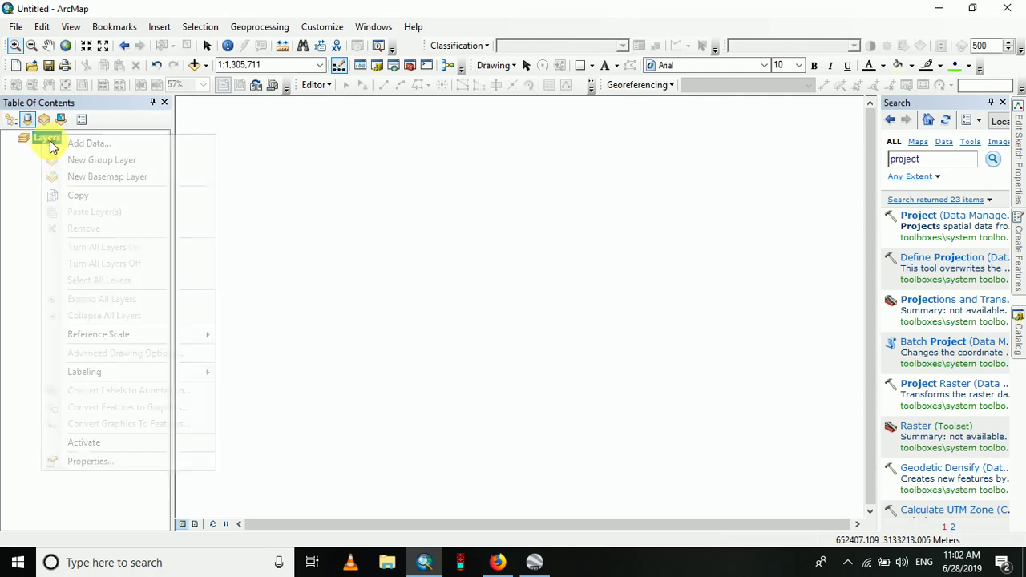
{"action": "left_click", "coordinate": [108, 462]}
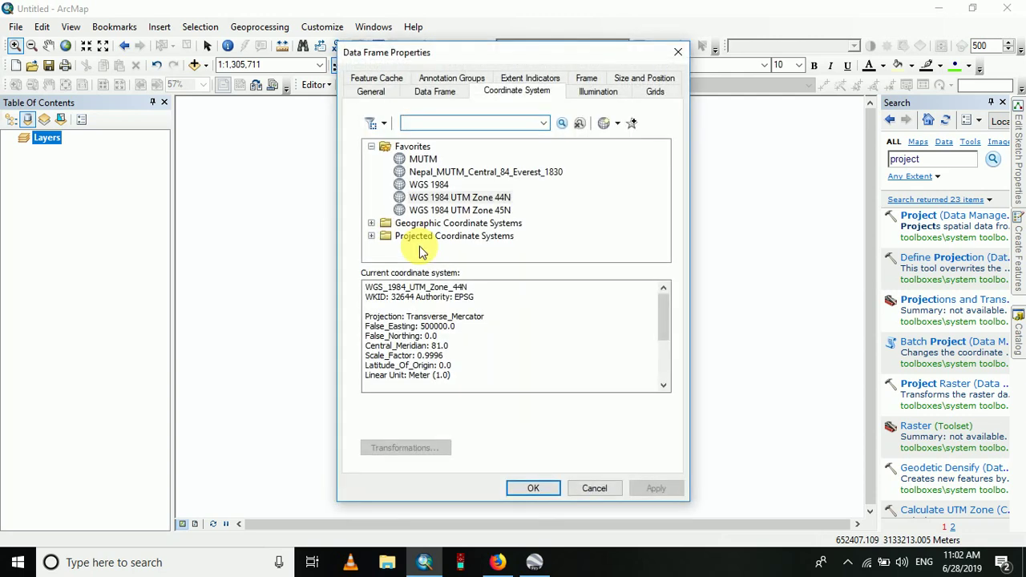
{"action": "left_click", "coordinate": [423, 160]}
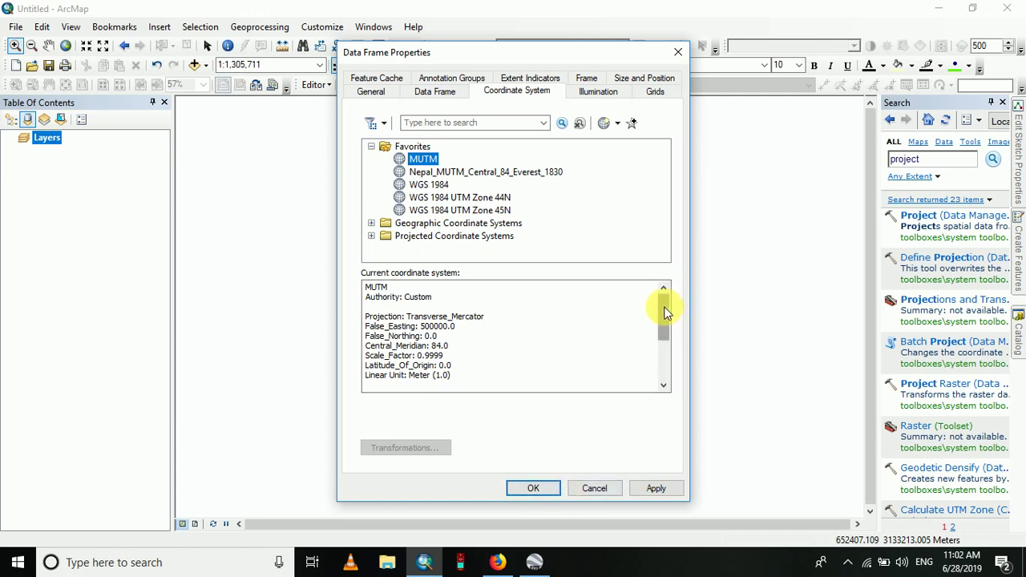
{"action": "left_click_drag", "start_coordinate": [664, 313], "coordinate": [662, 337]}
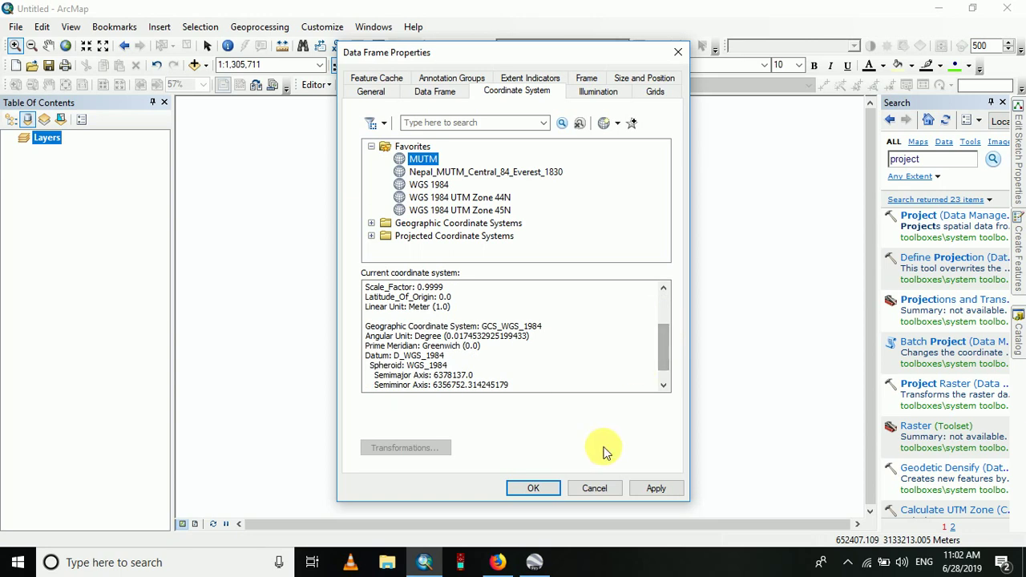
{"action": "left_click", "coordinate": [595, 488]}
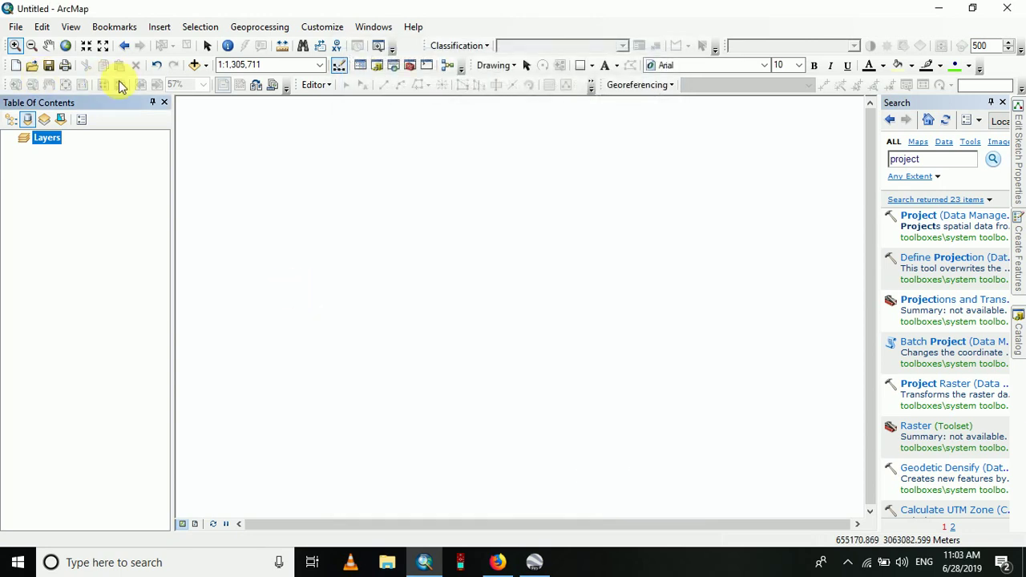
Step: Add the naulekhola$ sheet from chiran_bro's excel.xlsx to the map as a table
{"action": "left_click", "coordinate": [190, 68]}
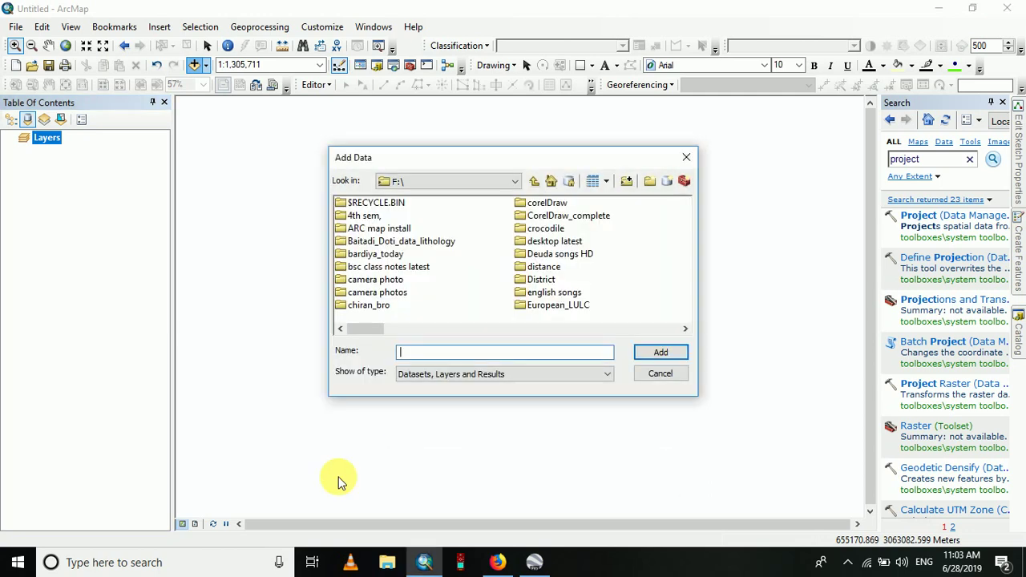
{"action": "double_click", "coordinate": [362, 307]}
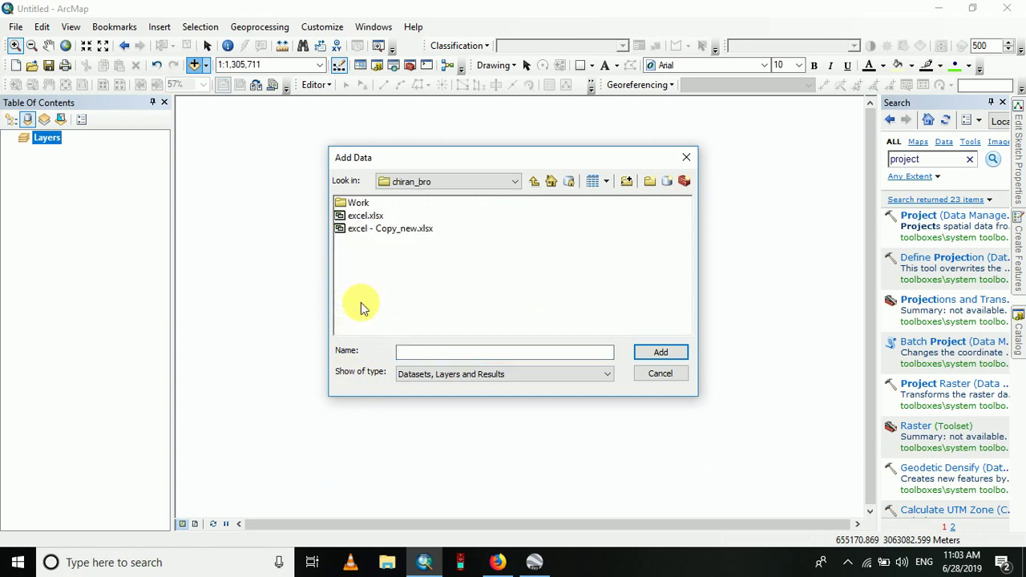
{"action": "double_click", "coordinate": [367, 218]}
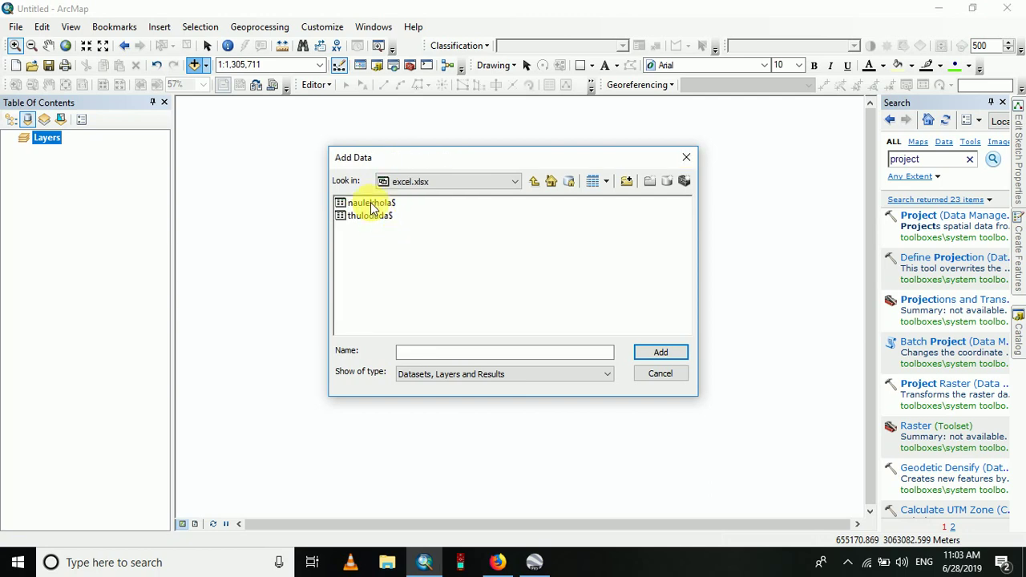
{"action": "left_click", "coordinate": [371, 205]}
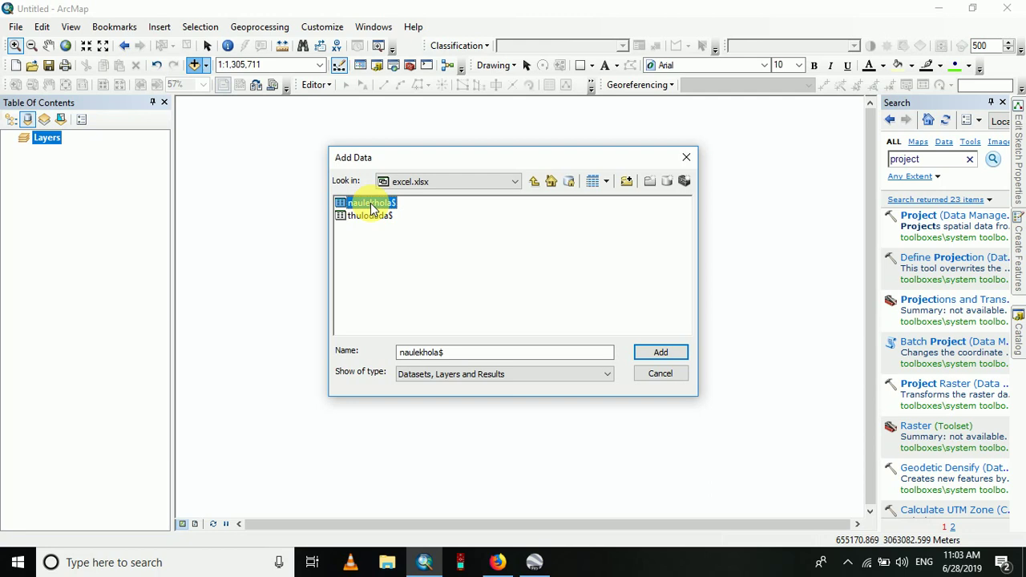
{"action": "double_click", "coordinate": [371, 205]}
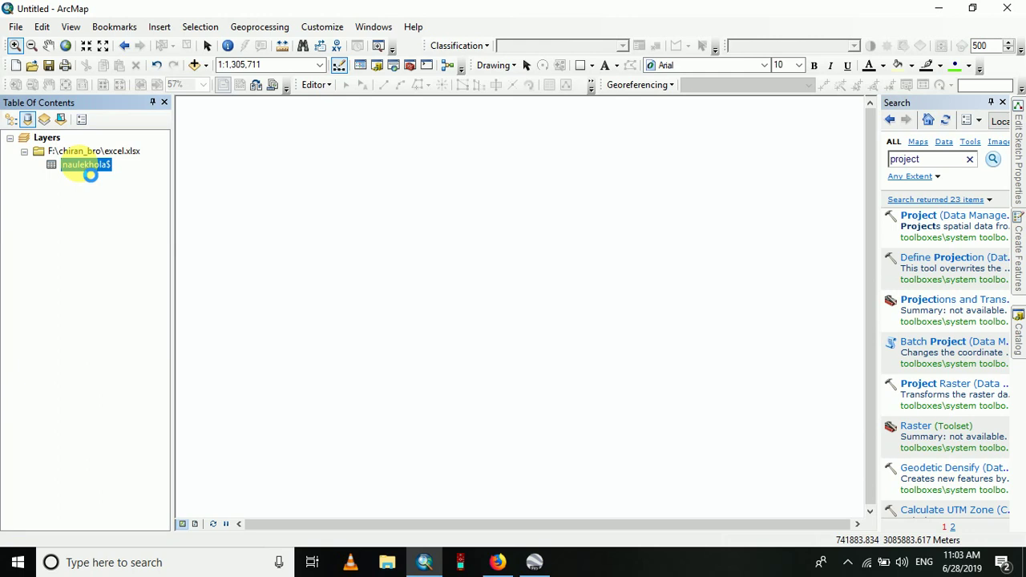
Step: Display naulekhola$ X/Y columns as points in MUTM, accepting the Object-ID warning
{"action": "right_click", "coordinate": [87, 165]}
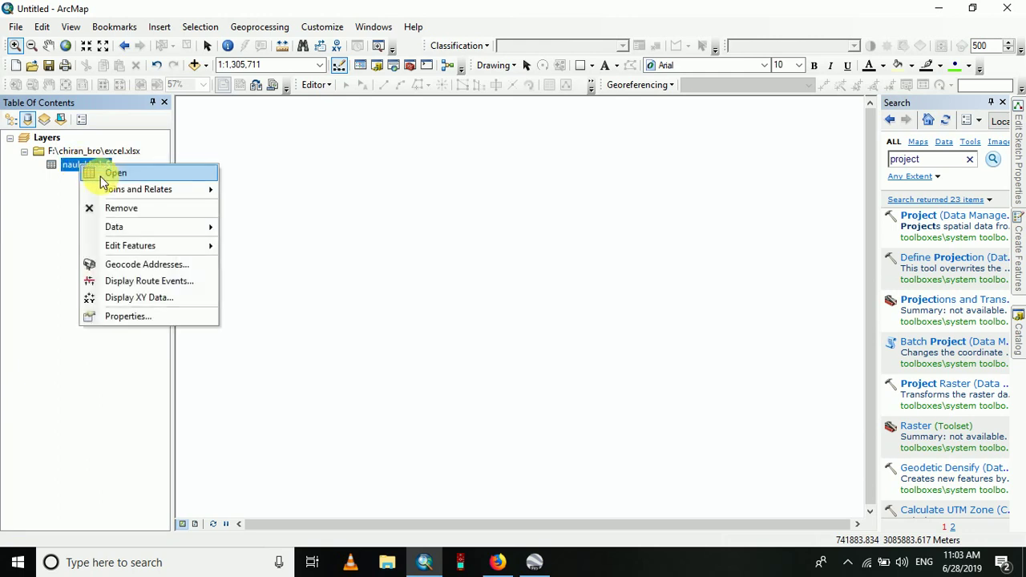
{"action": "left_click", "coordinate": [148, 303]}
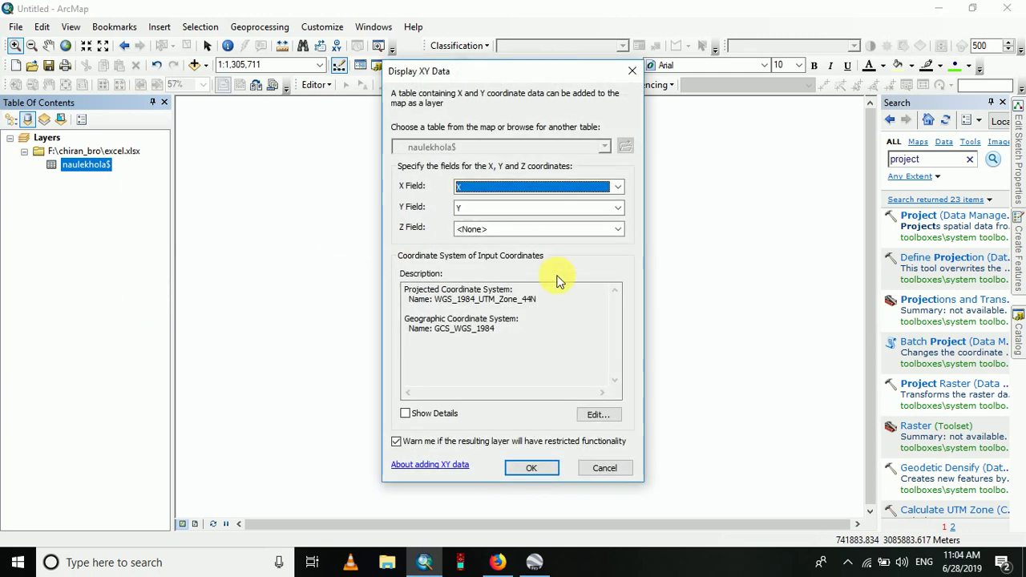
{"action": "left_click", "coordinate": [593, 414]}
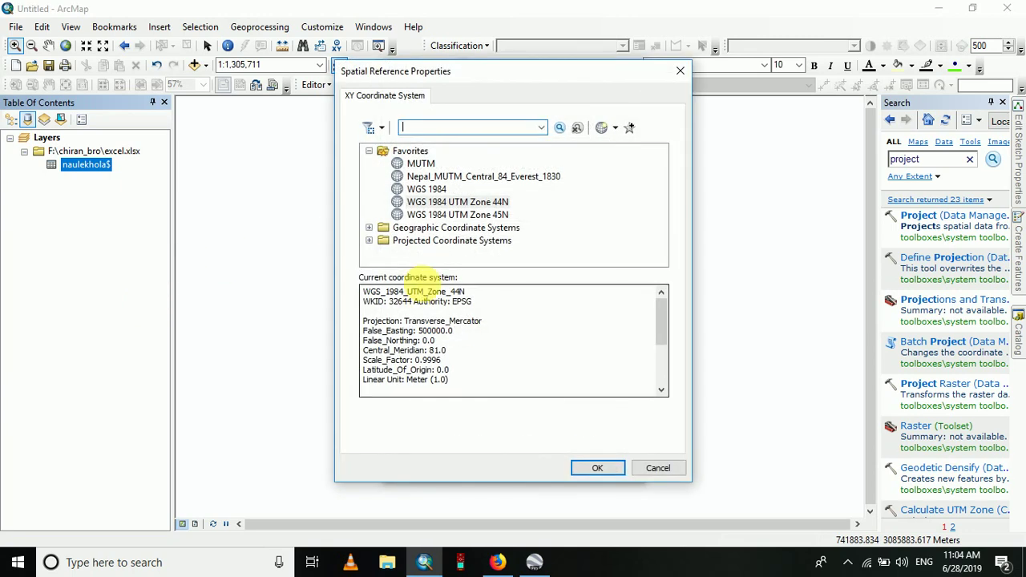
{"action": "left_click", "coordinate": [420, 164]}
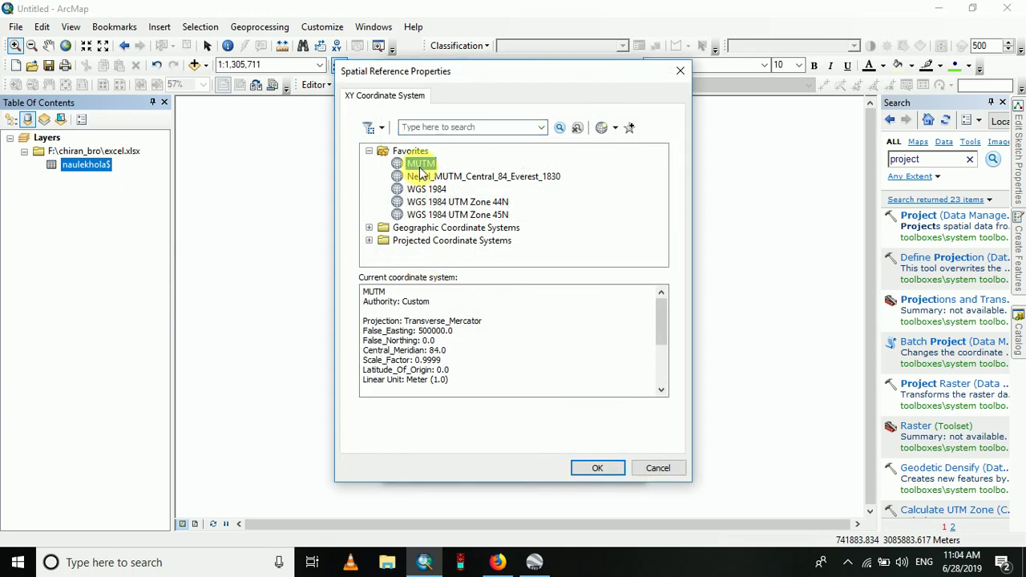
{"action": "left_click", "coordinate": [601, 465]}
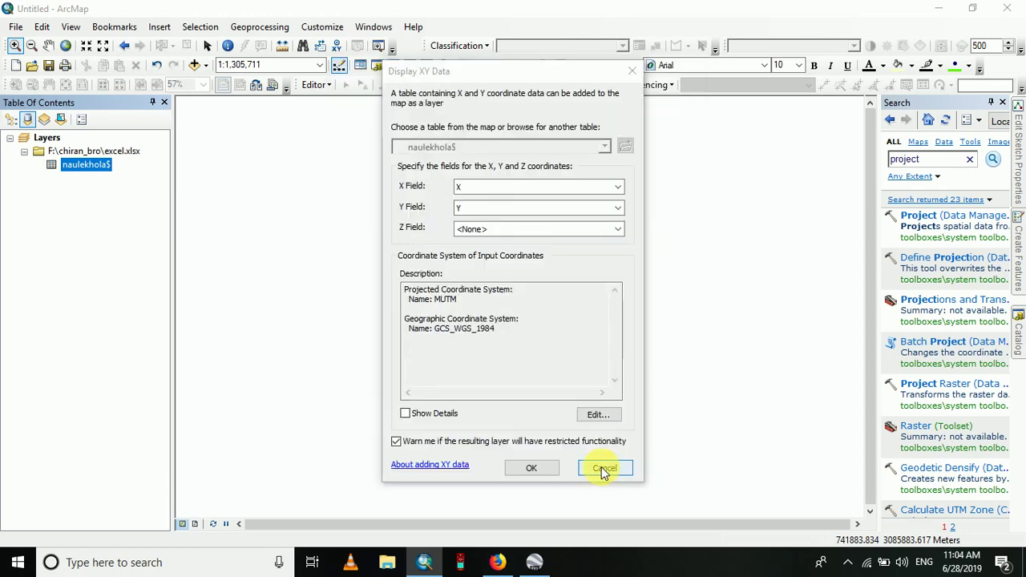
{"action": "left_click", "coordinate": [530, 472]}
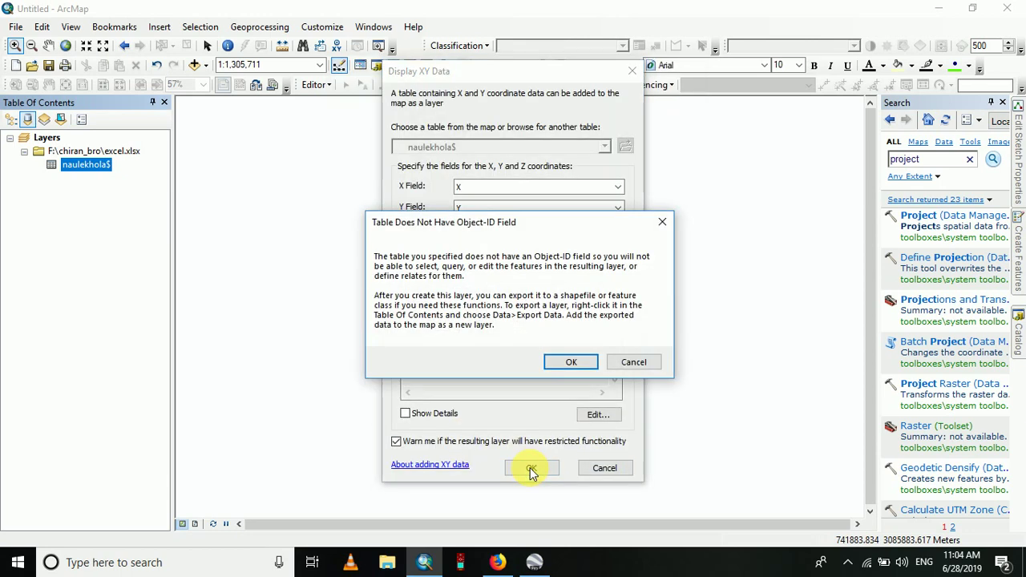
{"action": "left_click", "coordinate": [571, 361]}
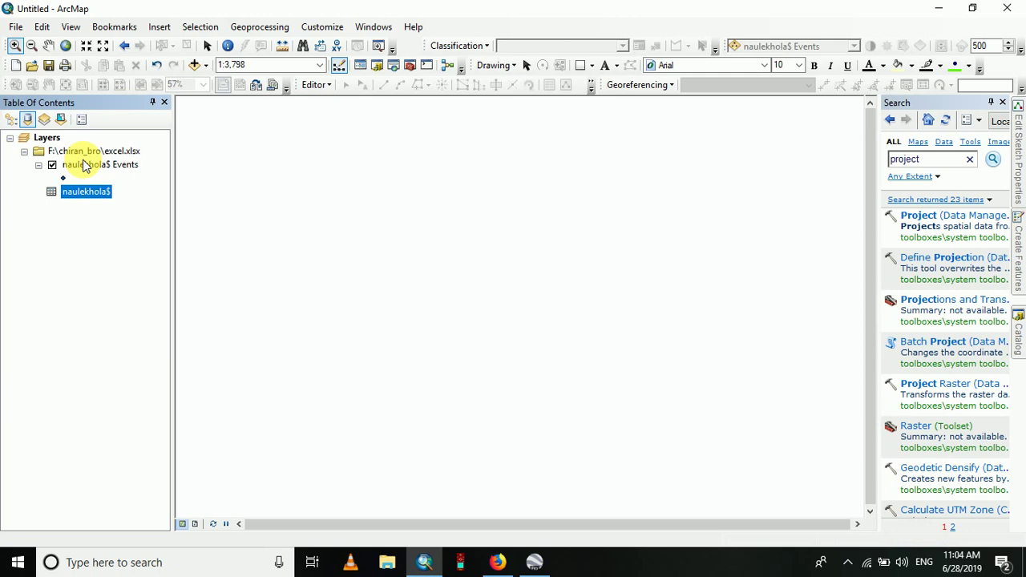
Step: Export naulekhola$ Events as the point_mutm shapefile in the Work folder and add it to the map
{"action": "left_click", "coordinate": [88, 165]}
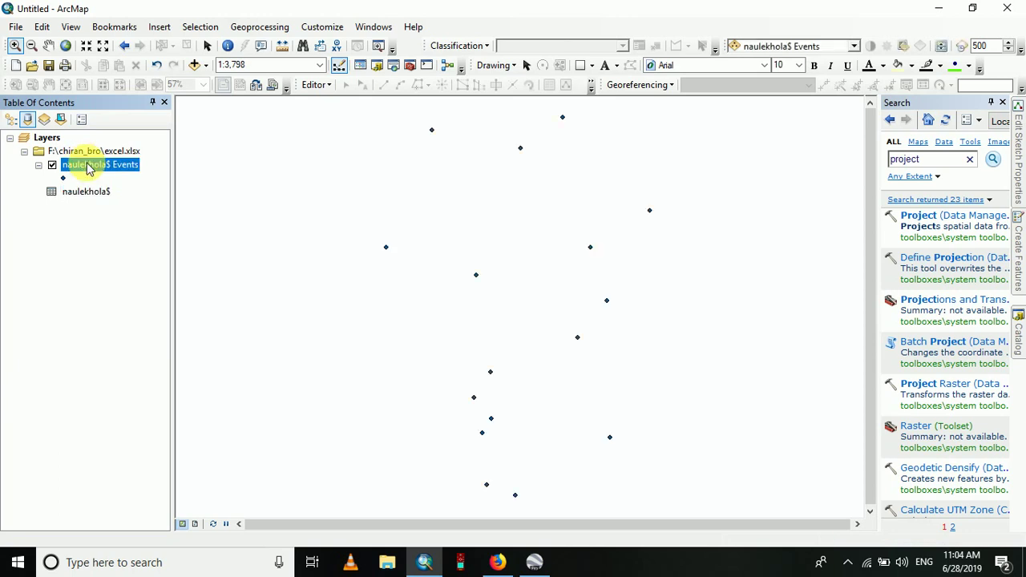
{"action": "right_click", "coordinate": [88, 166]}
{"action": "mouse_move", "coordinate": [192, 422]}
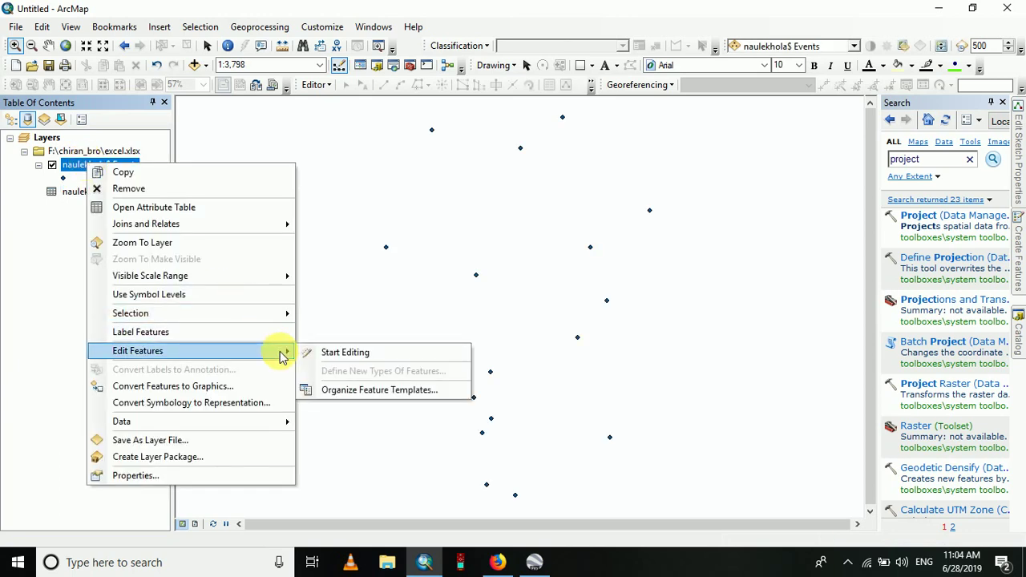
{"action": "mouse_move", "coordinate": [160, 420]}
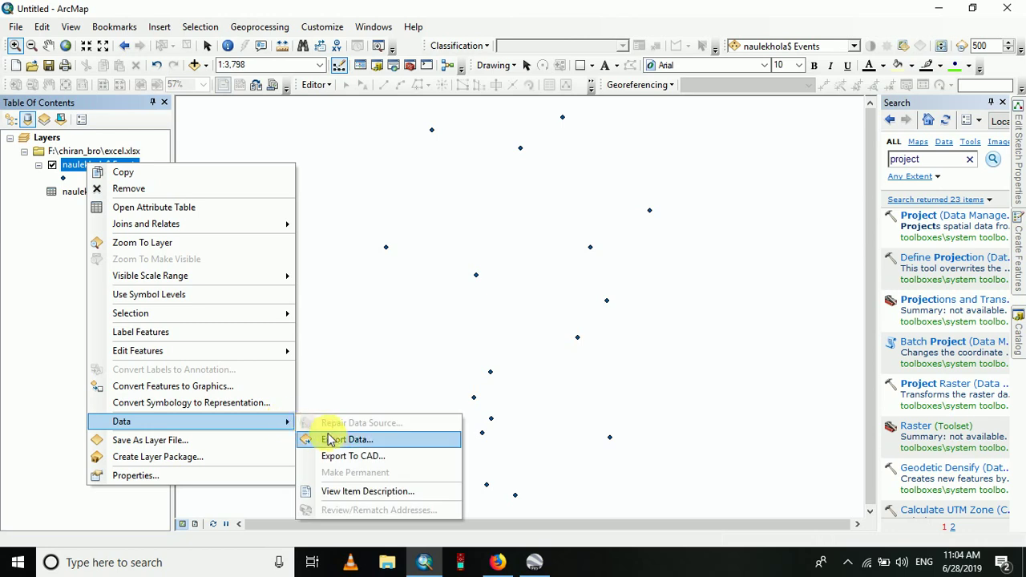
{"action": "left_click", "coordinate": [334, 438]}
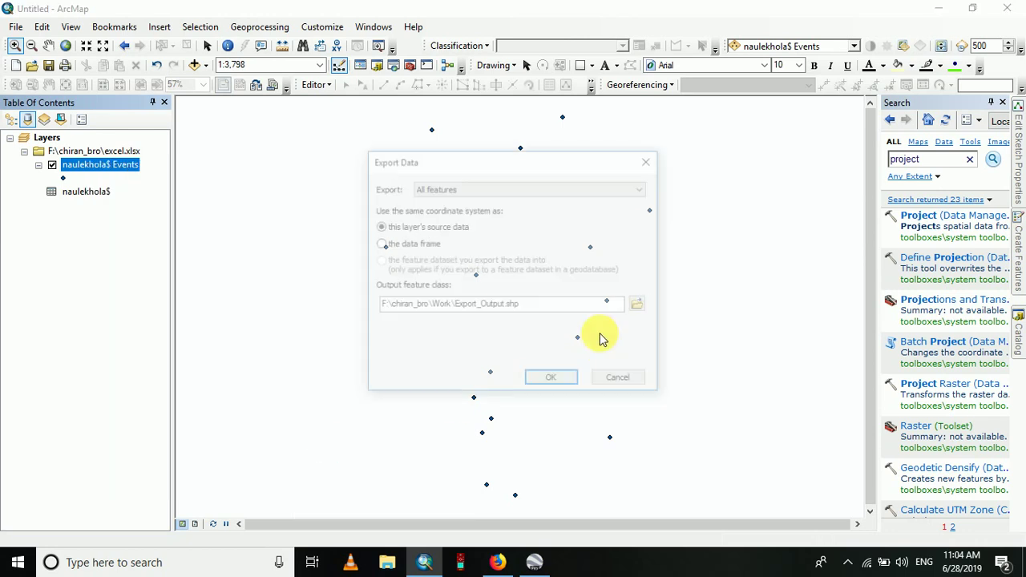
{"action": "left_click", "coordinate": [640, 308]}
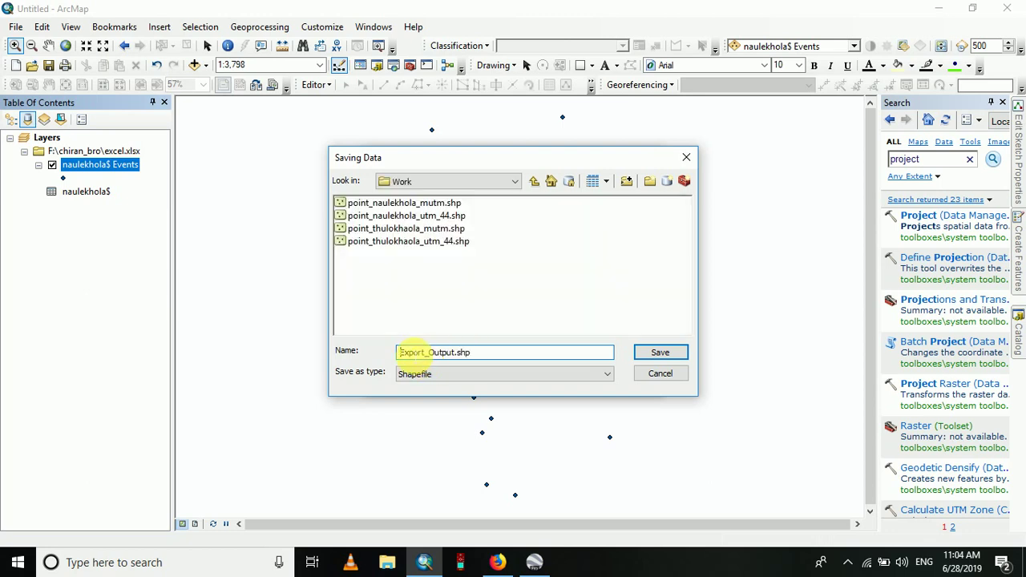
{"action": "left_click_drag", "start_coordinate": [481, 352], "coordinate": [271, 353]}
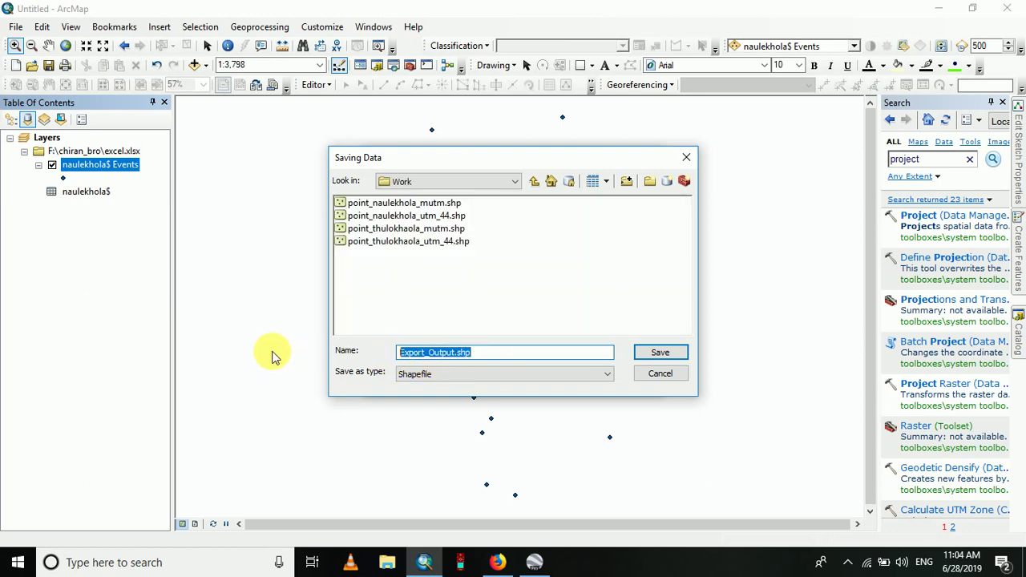
{"action": "type", "text": "point"}
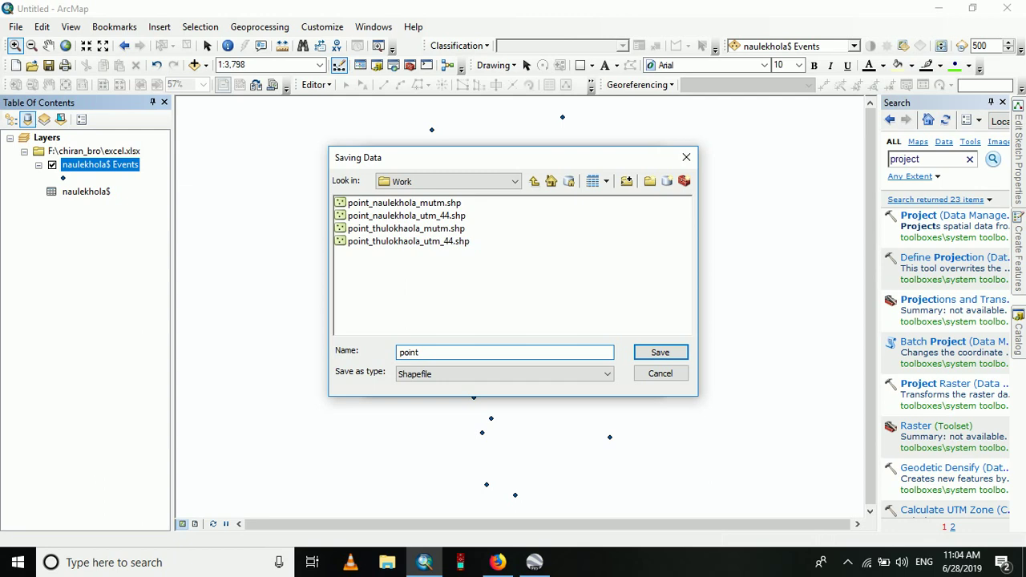
{"action": "type", "text": "_mutm"}
{"action": "key", "text": "Return"}
{"action": "key", "text": "Return"}
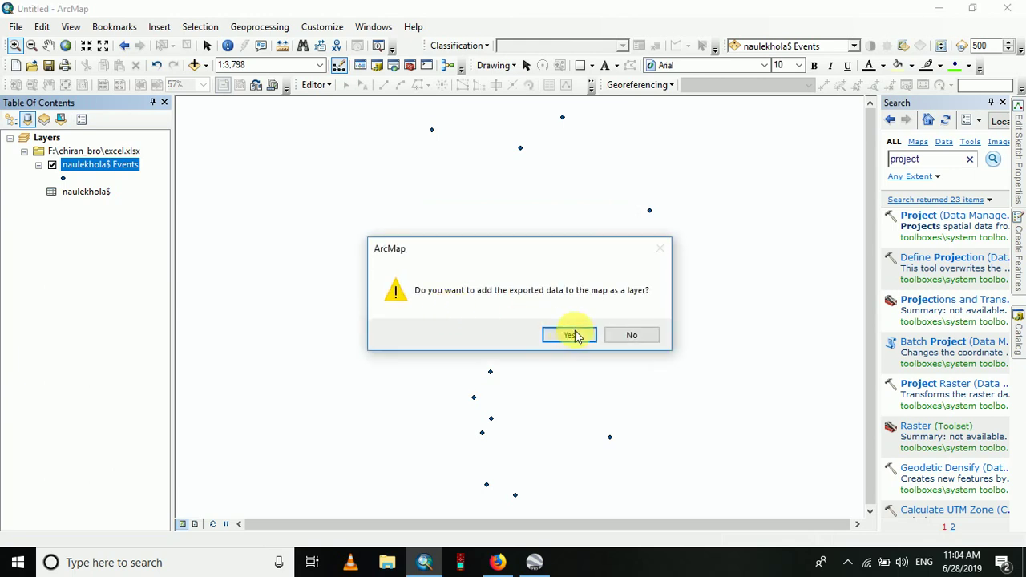
{"action": "left_click", "coordinate": [576, 336]}
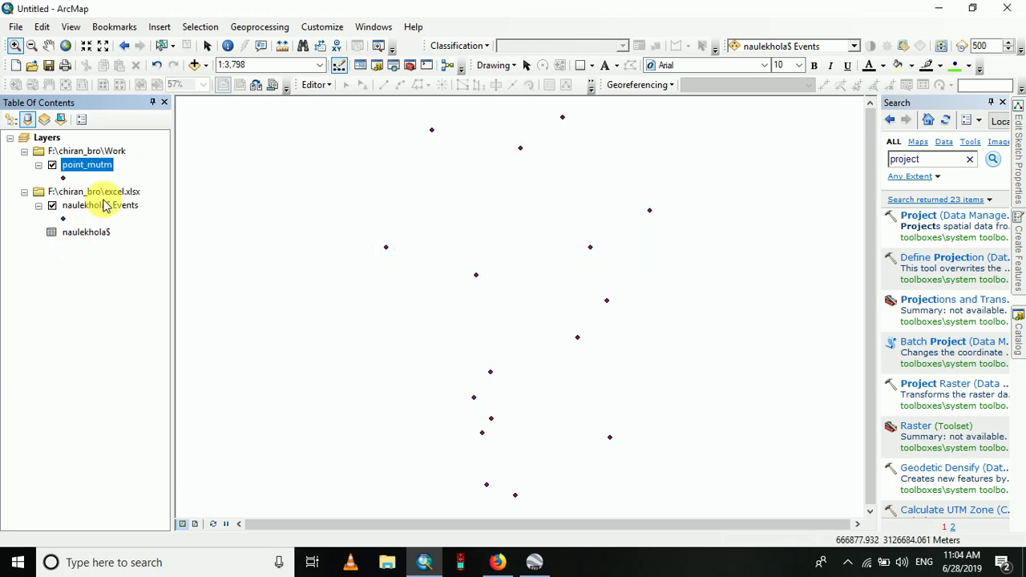
Step: Remove the excel.xlsx group layer from the Table of Contents
{"action": "right_click", "coordinate": [92, 192]}
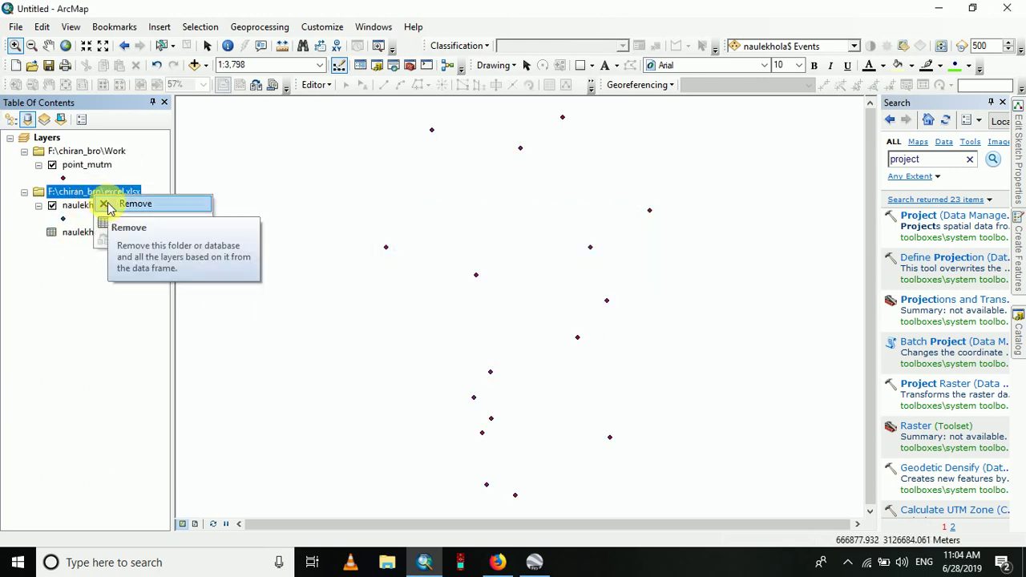
{"action": "left_click", "coordinate": [112, 205]}
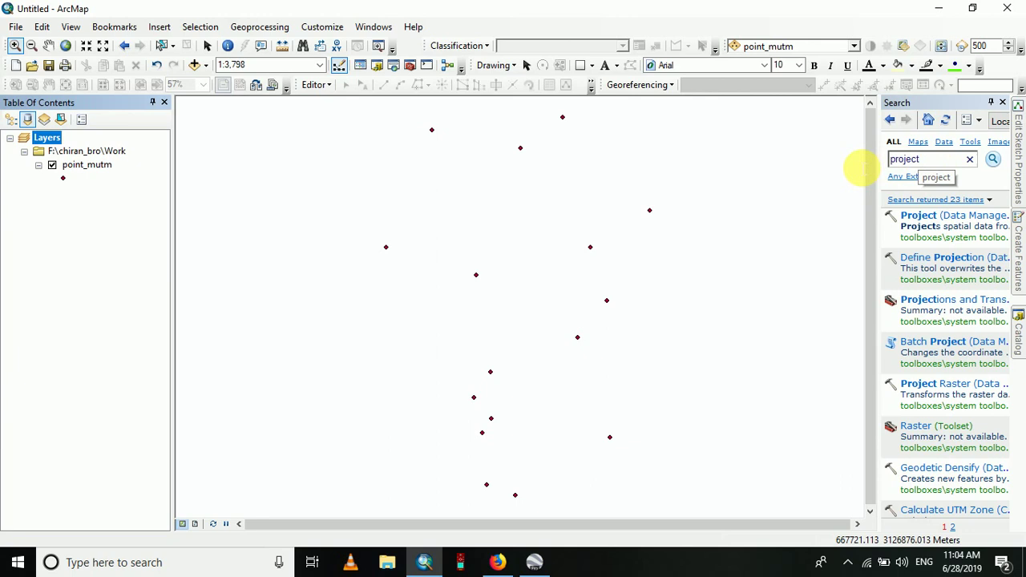
Step: Search the tools for 'project' and launch Project (Data Management)
{"action": "double_click", "coordinate": [890, 161]}
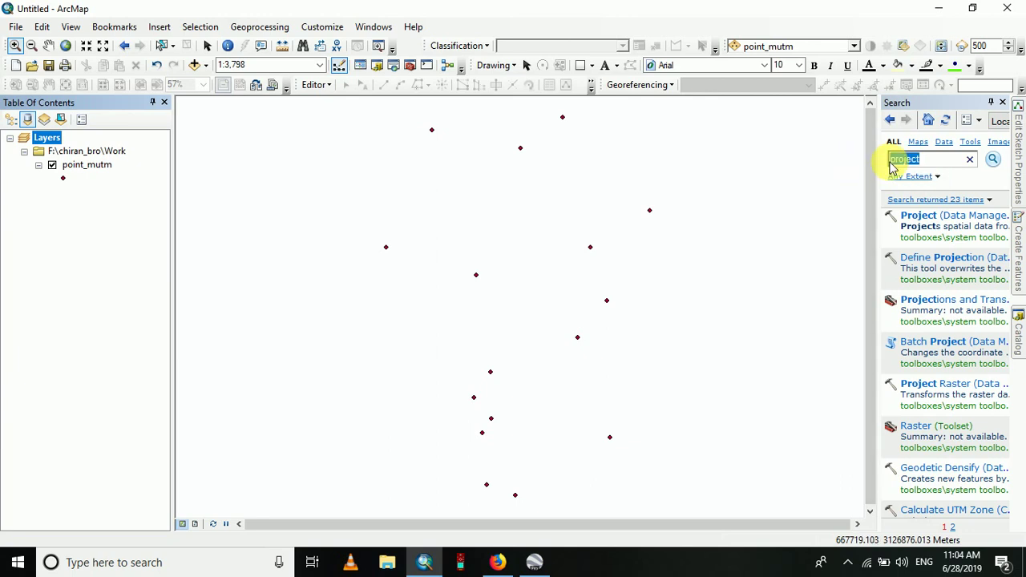
{"action": "type", "text": "project"}
{"action": "left_click", "coordinate": [902, 164]}
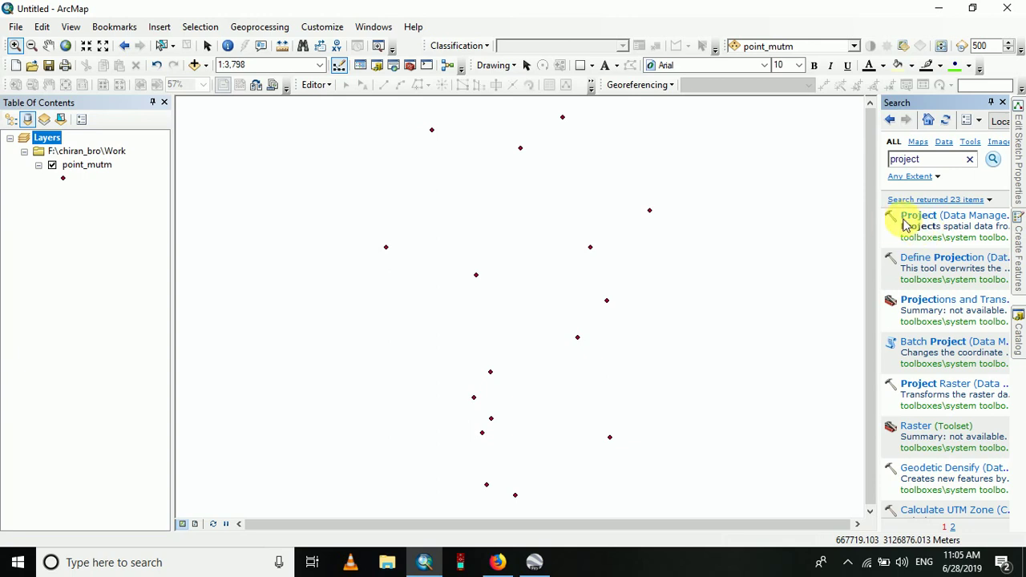
{"action": "left_click", "coordinate": [933, 225]}
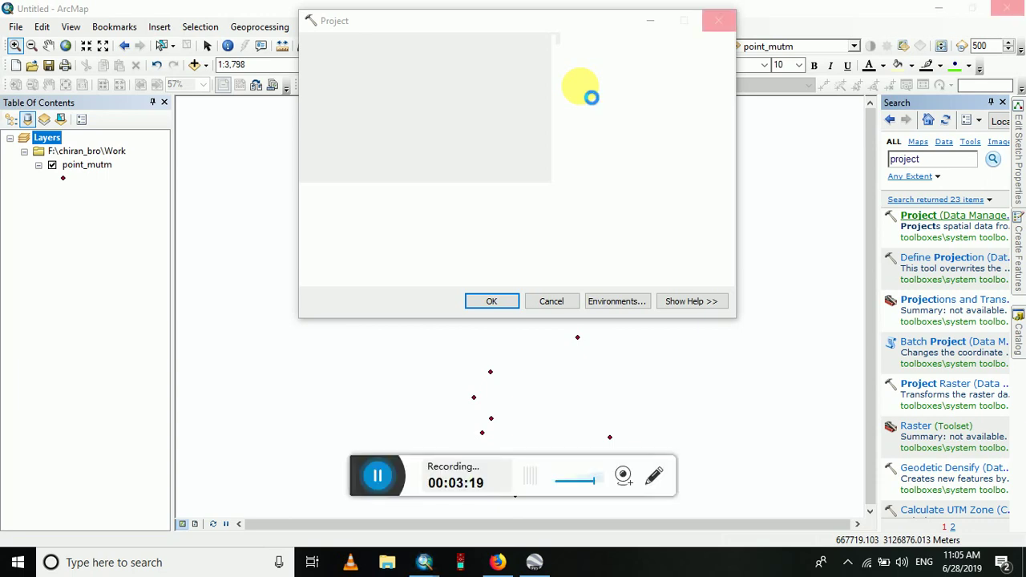
Step: Set Project input to point_mutm, output system WGS 1984 UTM Zone 44N, output name point_44N
{"action": "left_click", "coordinate": [375, 474]}
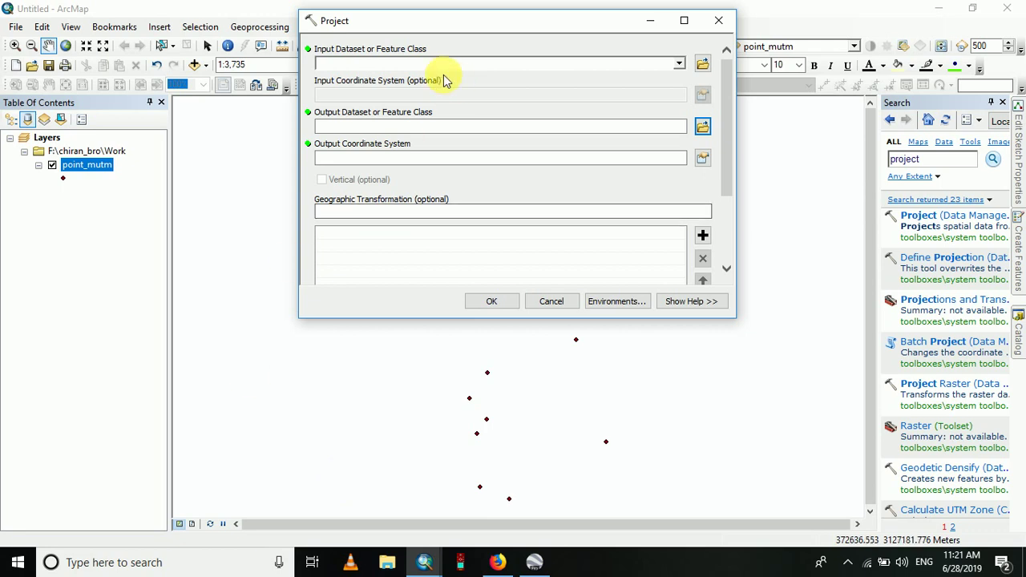
{"action": "left_click", "coordinate": [679, 63]}
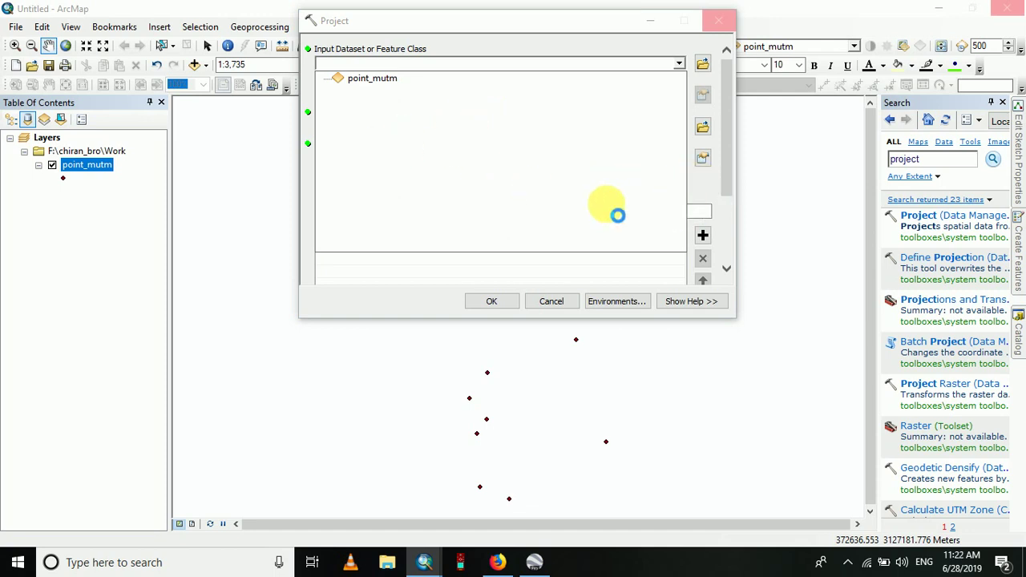
{"action": "left_click", "coordinate": [735, 156]}
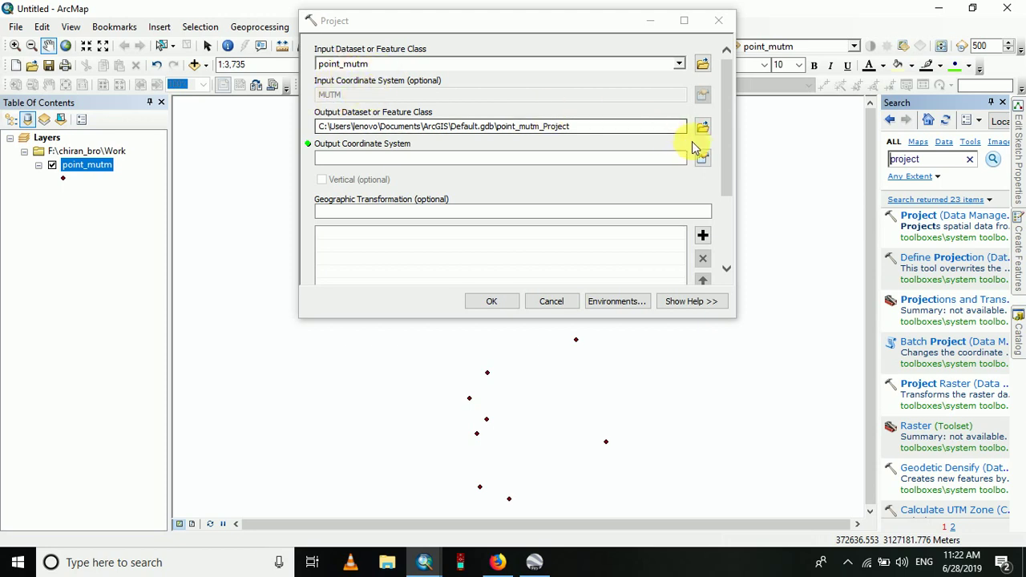
{"action": "left_click", "coordinate": [702, 158]}
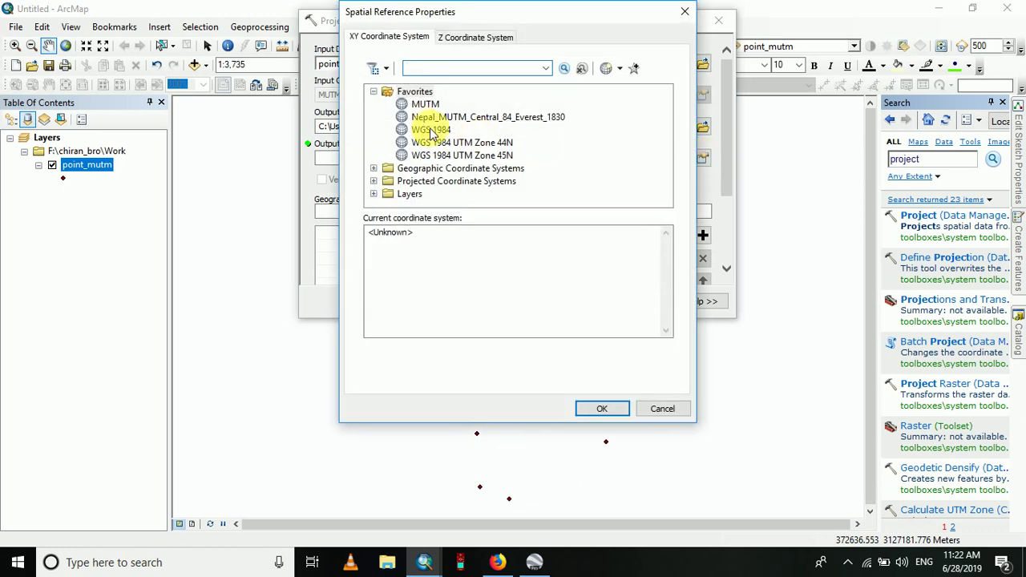
{"action": "left_click", "coordinate": [459, 143]}
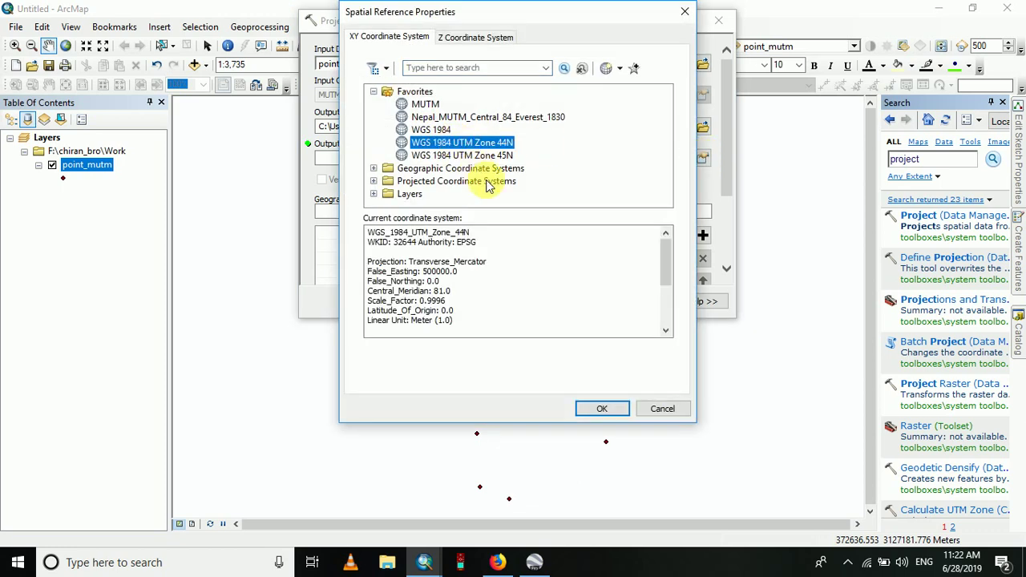
{"action": "left_click", "coordinate": [609, 399]}
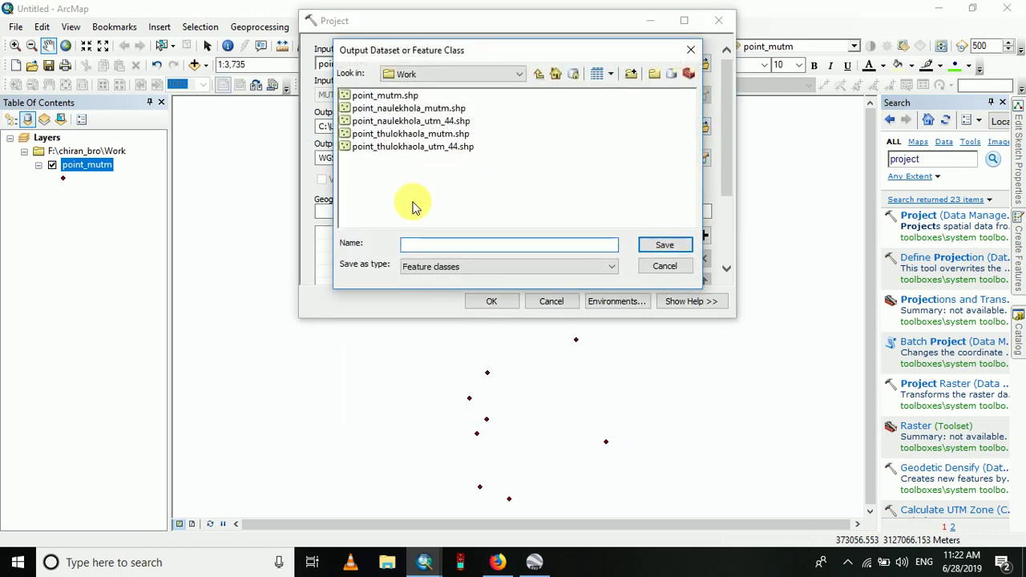
{"action": "type", "text": "point_44N"}
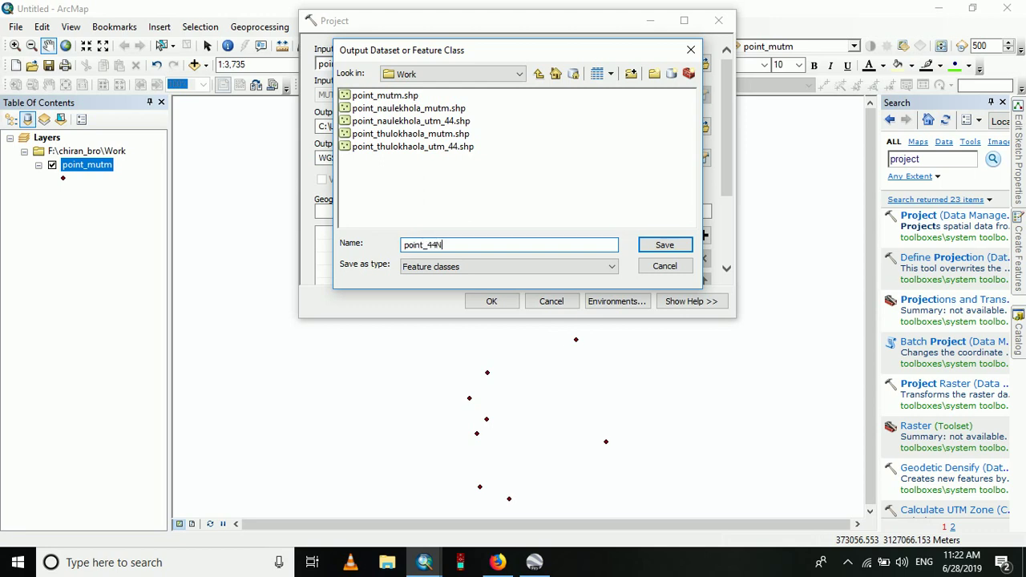
{"action": "key", "text": "Return"}
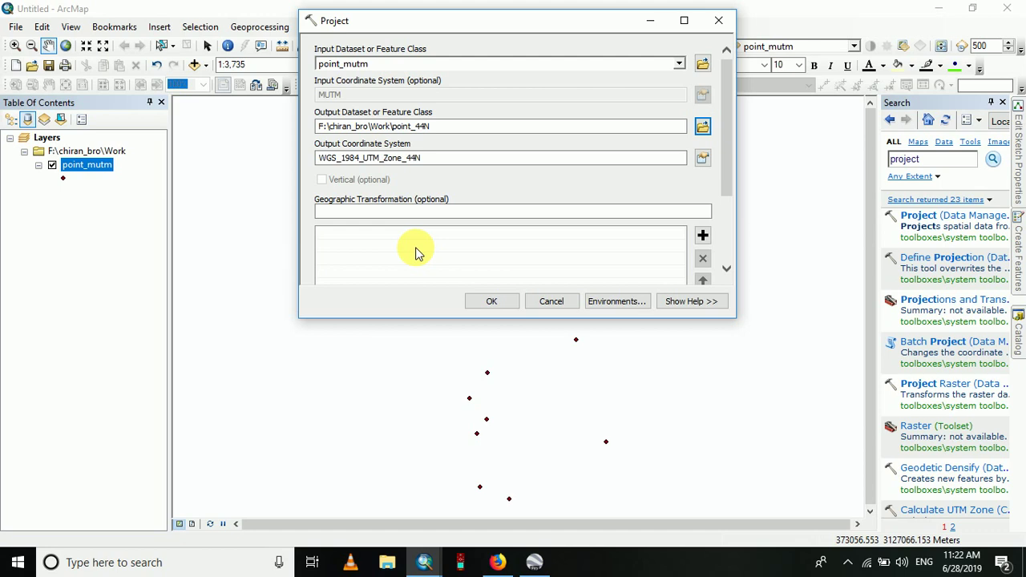
Step: Run the projection, then start a new map from the template without saving the old one
{"action": "left_click", "coordinate": [490, 304]}
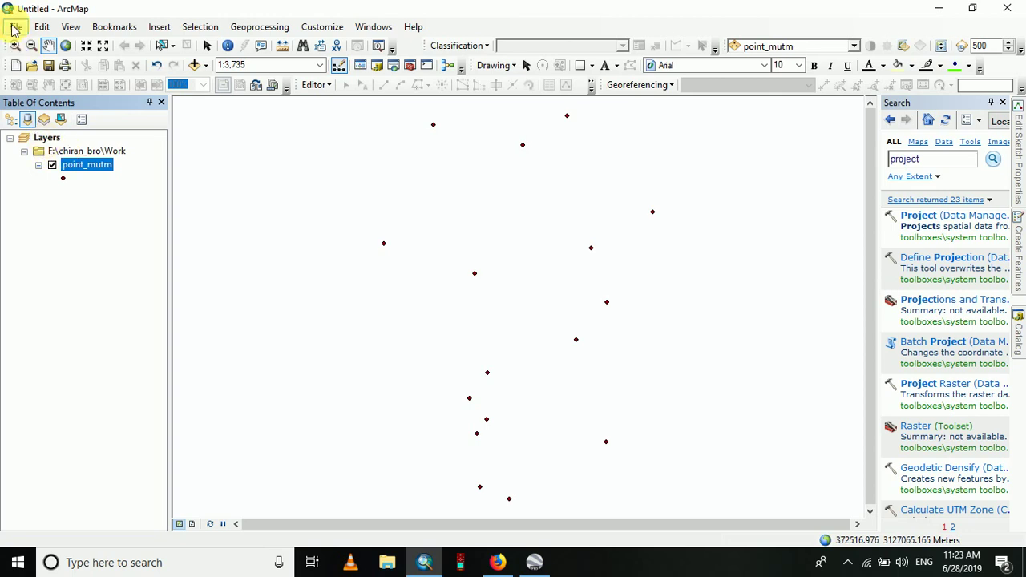
{"action": "left_click", "coordinate": [15, 27]}
{"action": "left_click", "coordinate": [15, 28]}
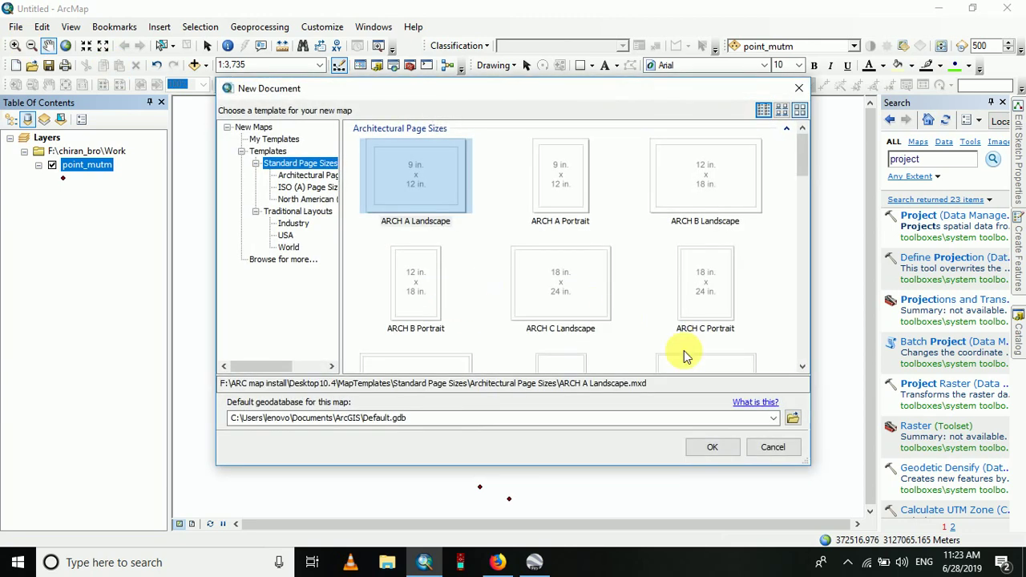
{"action": "left_click", "coordinate": [708, 437]}
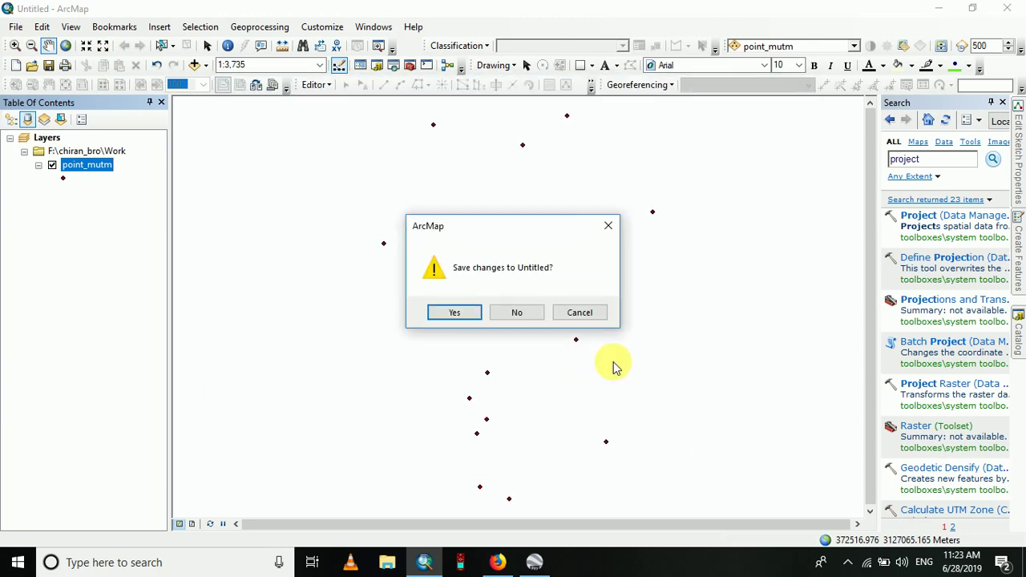
{"action": "left_click", "coordinate": [506, 318]}
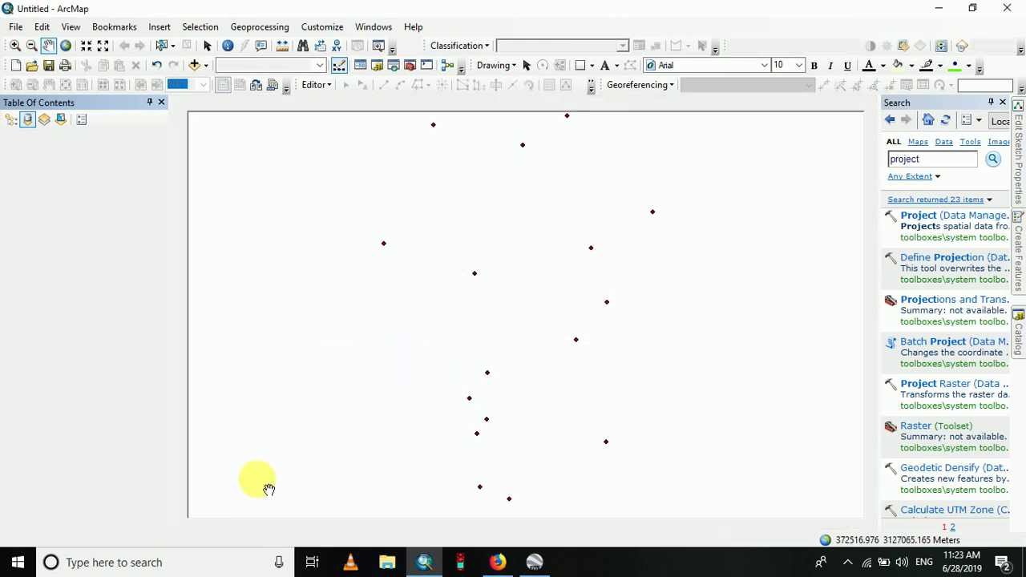
Step: Add the point_44N.shp shapefile to the new map
{"action": "left_click", "coordinate": [208, 526]}
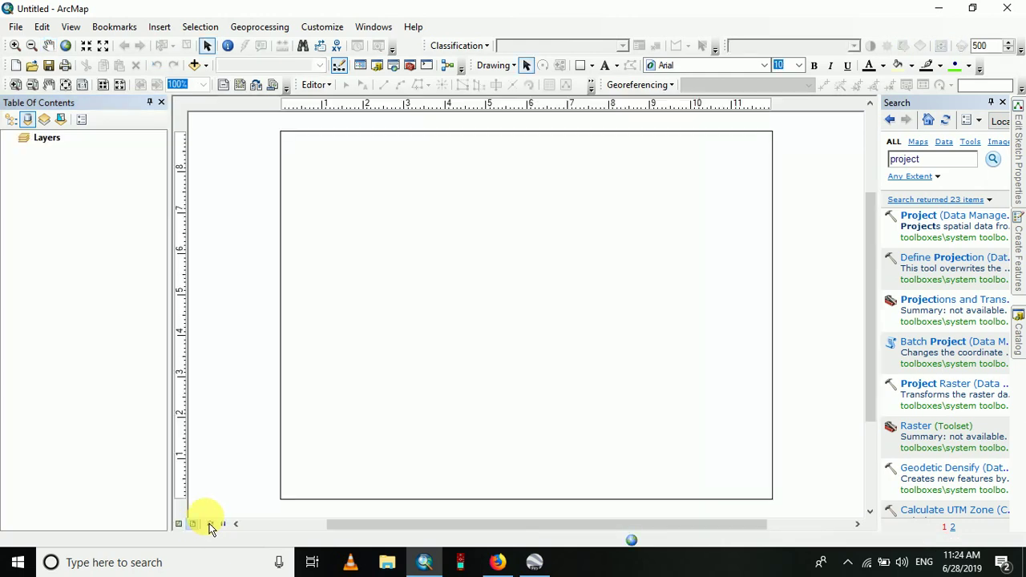
{"action": "left_click", "coordinate": [182, 522]}
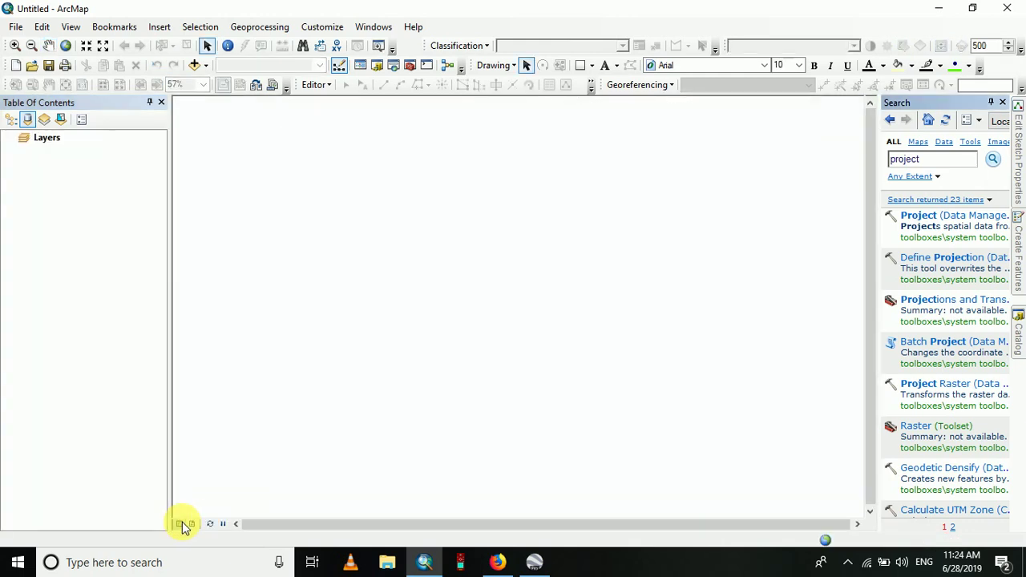
{"action": "left_click", "coordinate": [194, 67]}
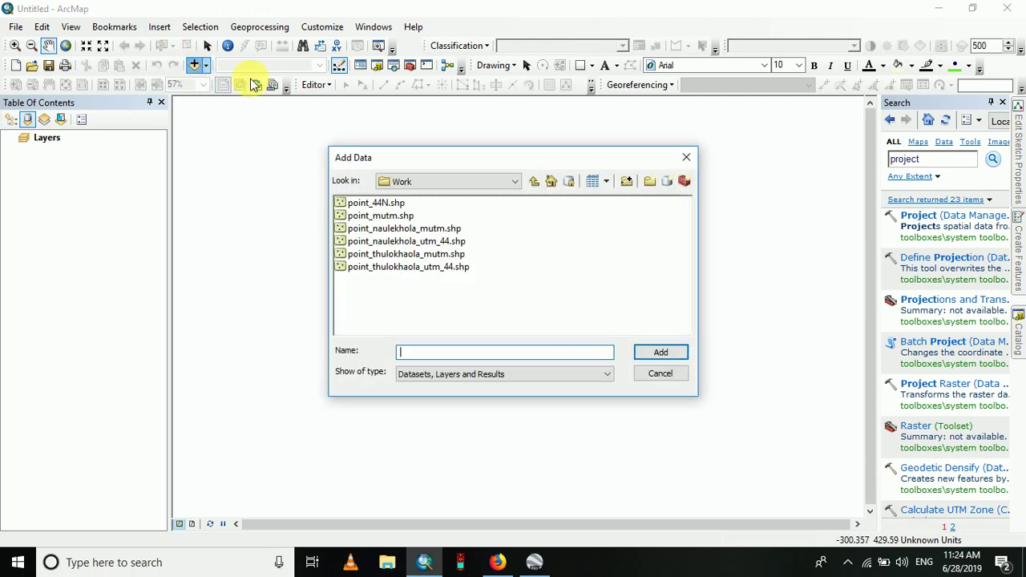
{"action": "double_click", "coordinate": [383, 202]}
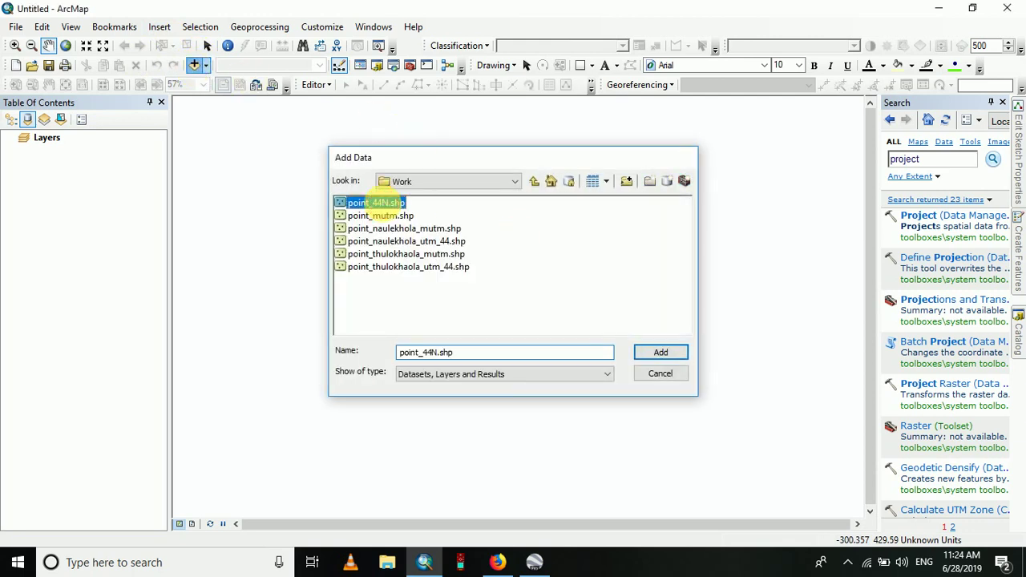
{"action": "left_click", "coordinate": [88, 165]}
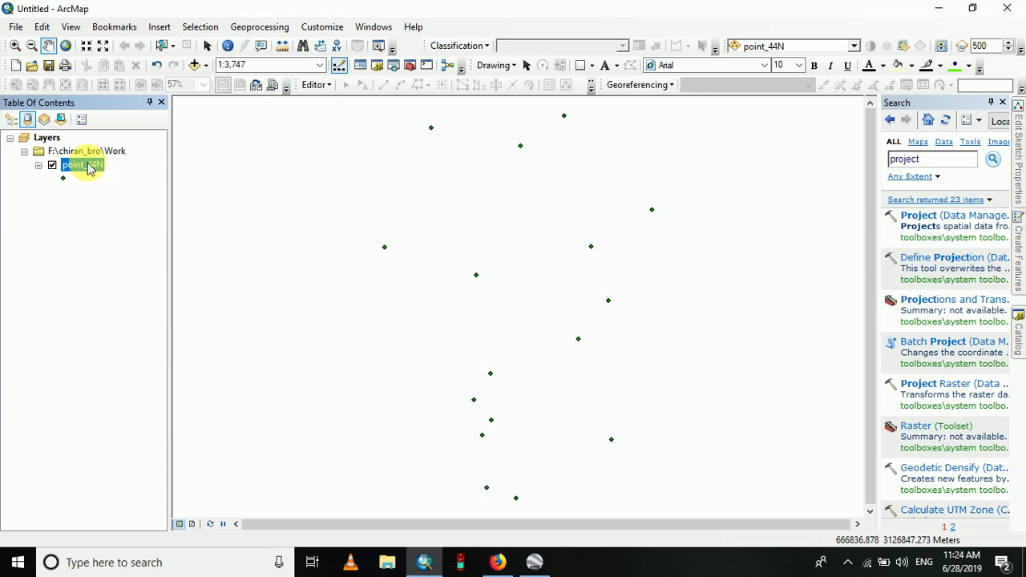
{"action": "right_click", "coordinate": [88, 165]}
Step: Open point_44N's attribute table and recalculate the X field as point X coordinates
{"action": "left_click", "coordinate": [140, 210]}
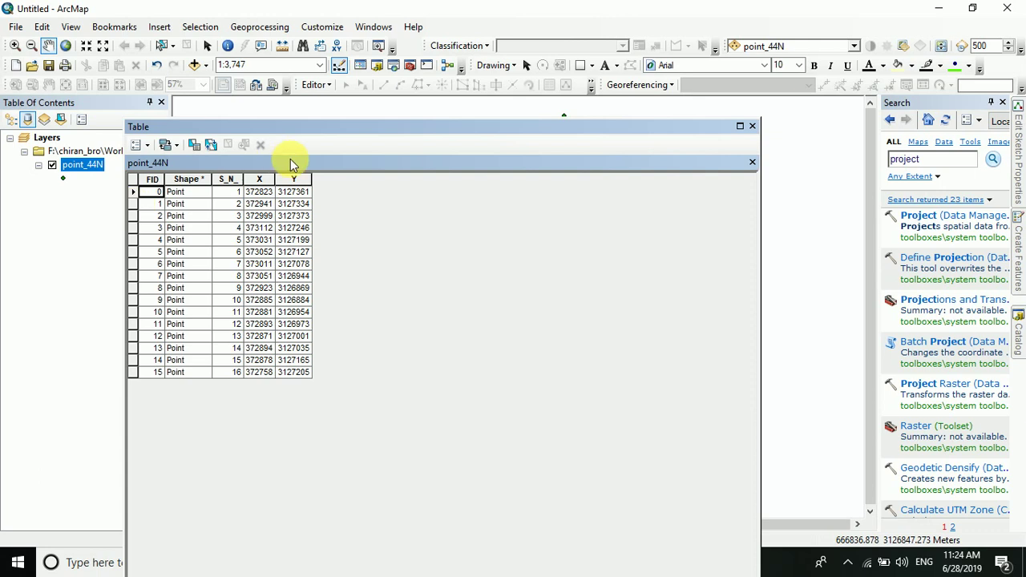
{"action": "left_click", "coordinate": [258, 181]}
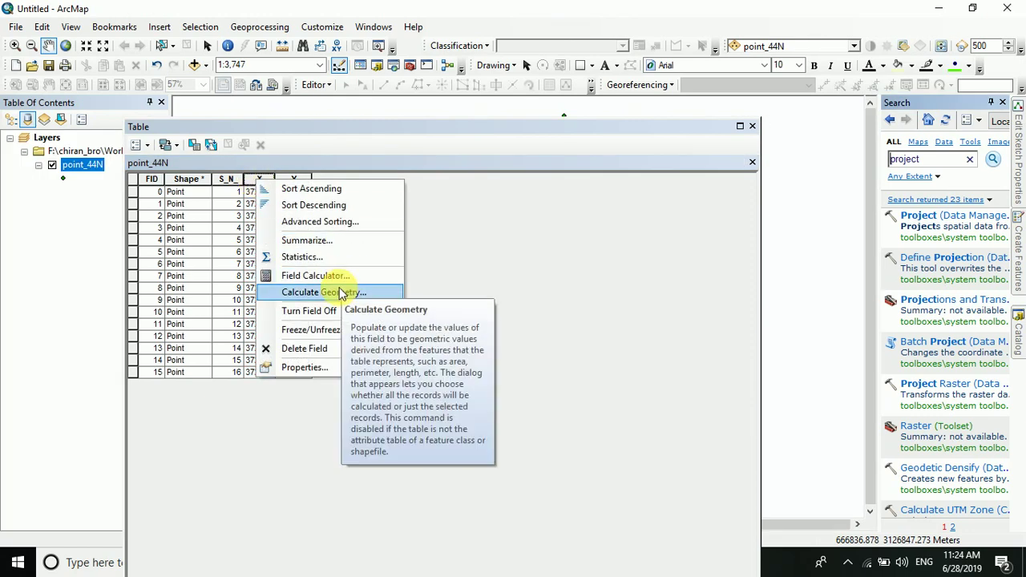
{"action": "left_click", "coordinate": [340, 293]}
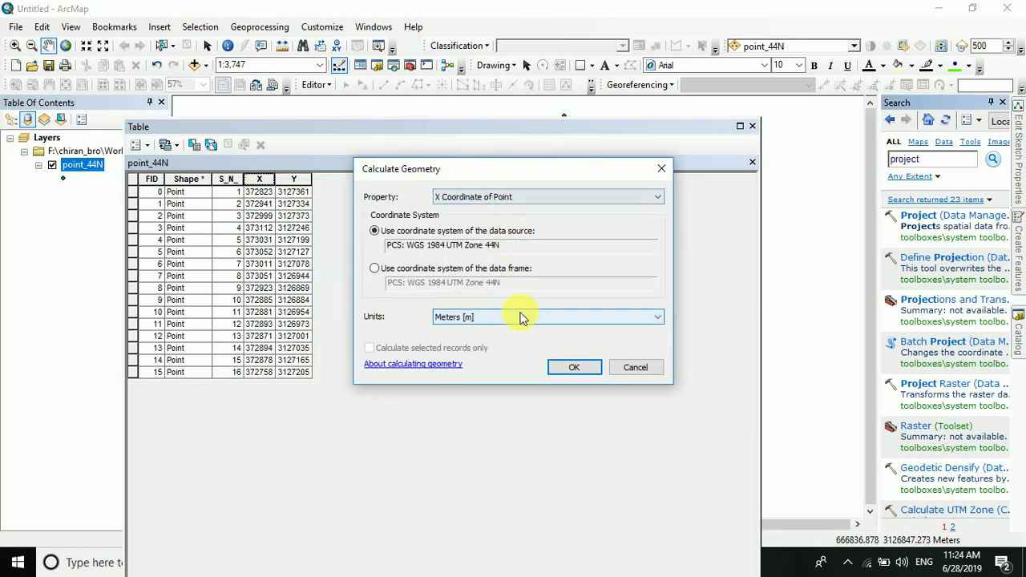
{"action": "left_click", "coordinate": [573, 367]}
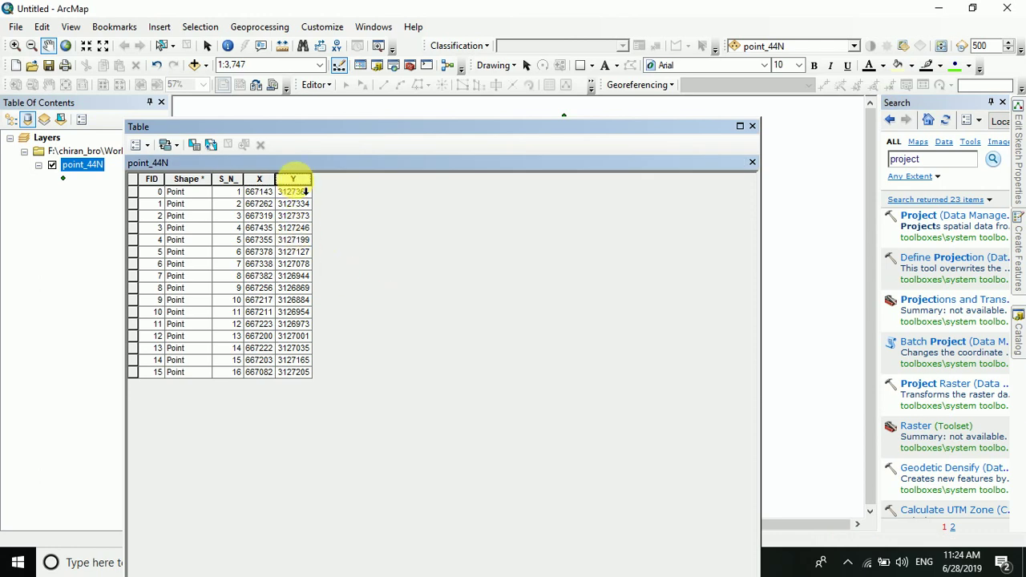
Step: Recalculate the Y field as Y Coordinate of Point
{"action": "right_click", "coordinate": [295, 179]}
{"action": "left_click", "coordinate": [369, 294]}
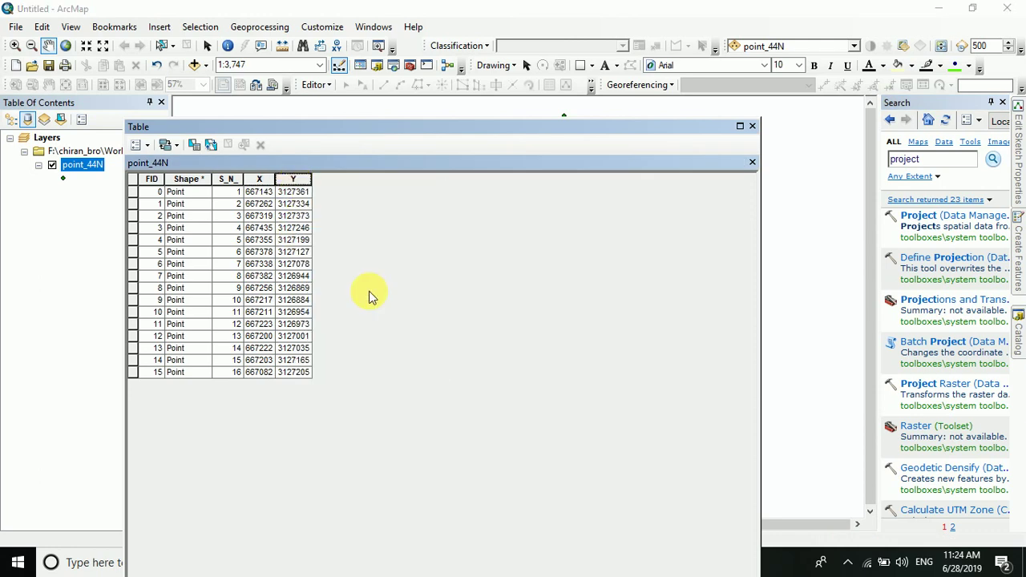
{"action": "left_click", "coordinate": [550, 197]}
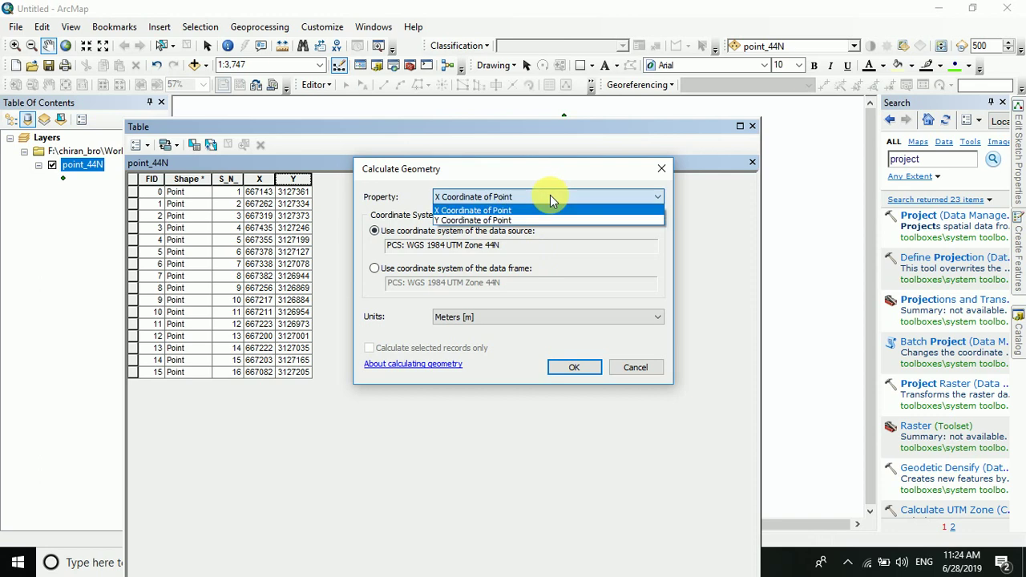
{"action": "left_click", "coordinate": [492, 222]}
{"action": "left_click", "coordinate": [570, 367]}
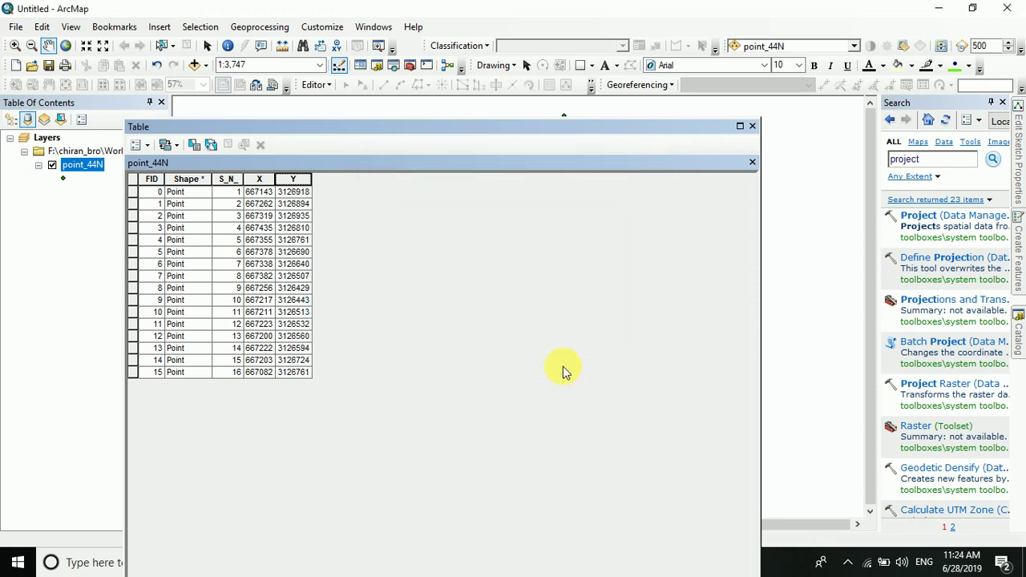
Step: Select all 16 point_44N records and copy the selection
{"action": "left_click", "coordinate": [137, 144]}
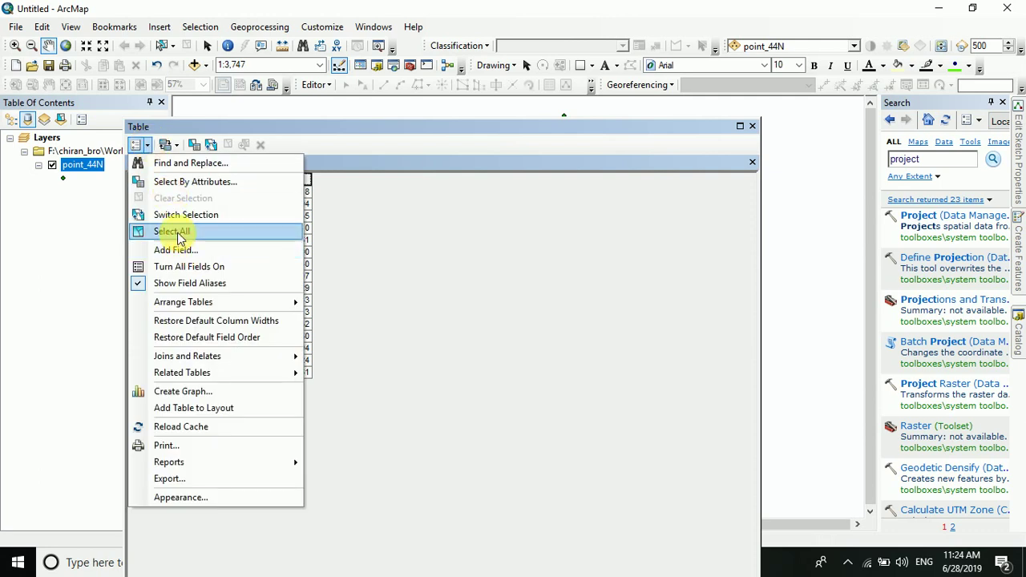
{"action": "left_click", "coordinate": [171, 231]}
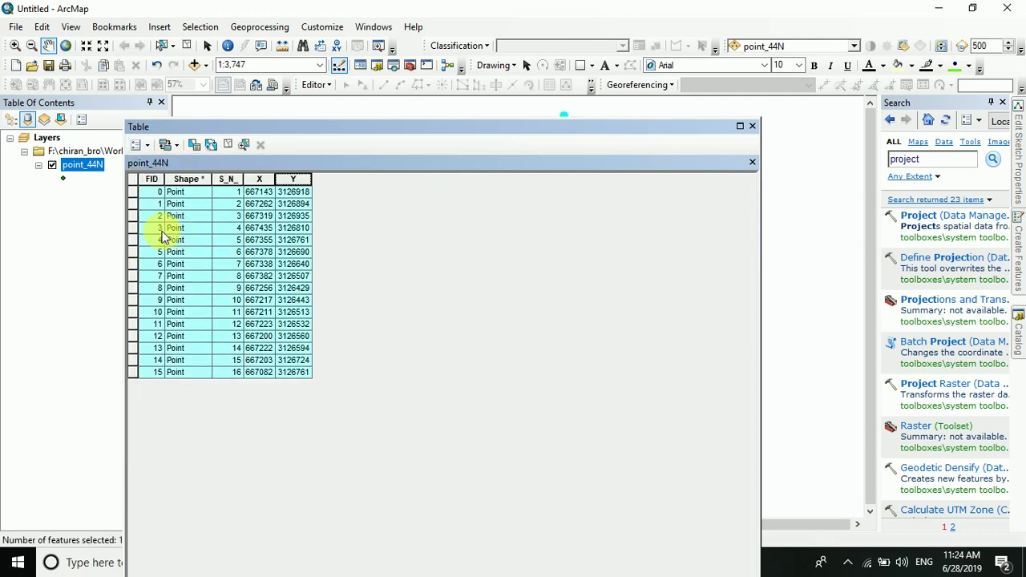
{"action": "right_click", "coordinate": [133, 192]}
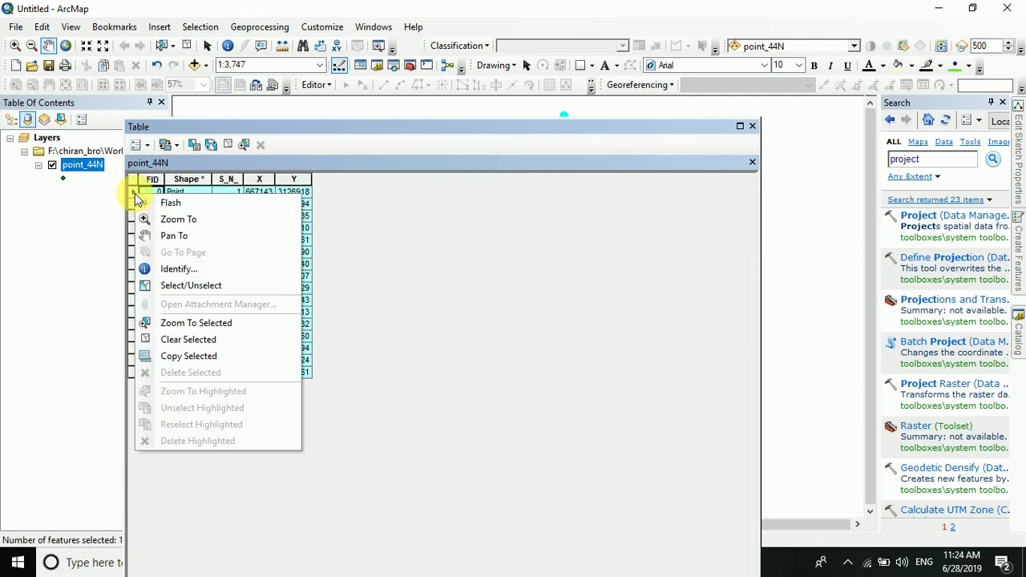
{"action": "left_click", "coordinate": [193, 356]}
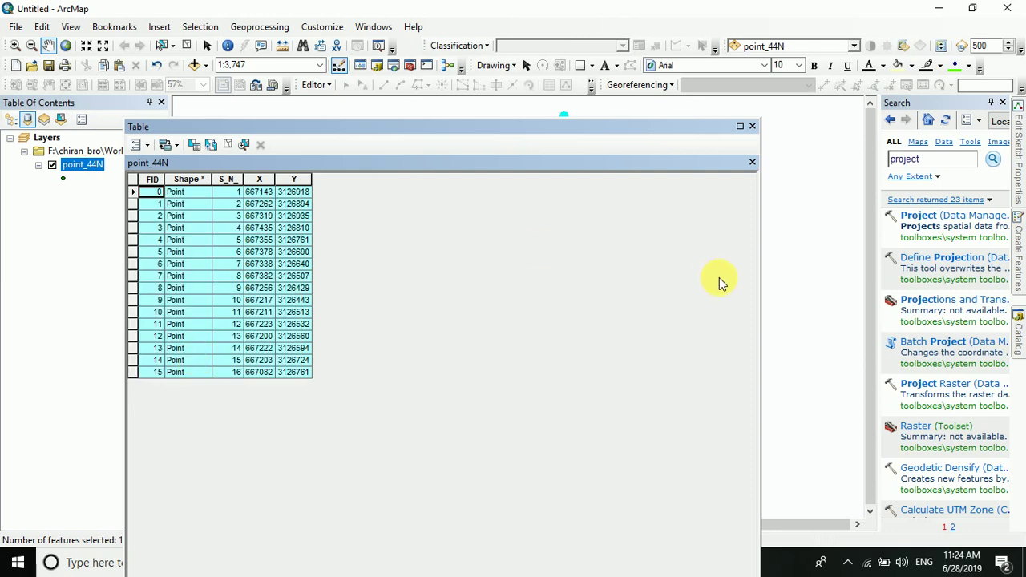